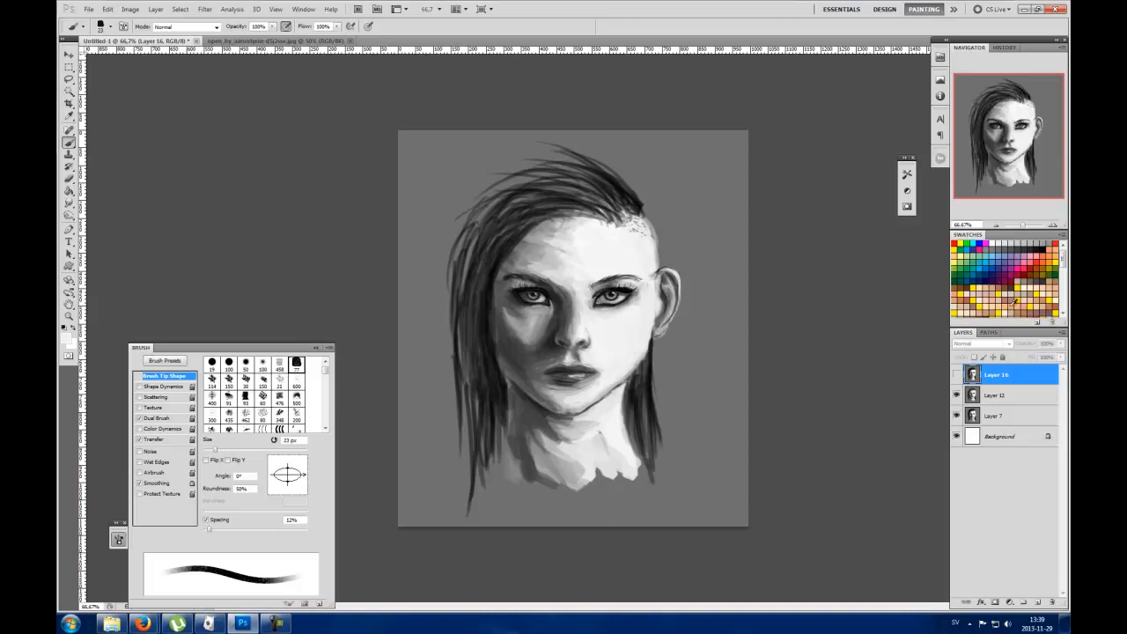
# Step: Move the hidden Layer 16 below Layer 12 and duplicate Layer 12
pyautogui.moveTo(1023, 378); pyautogui.dragTo(1019, 402)
pyautogui.click(1000, 372)
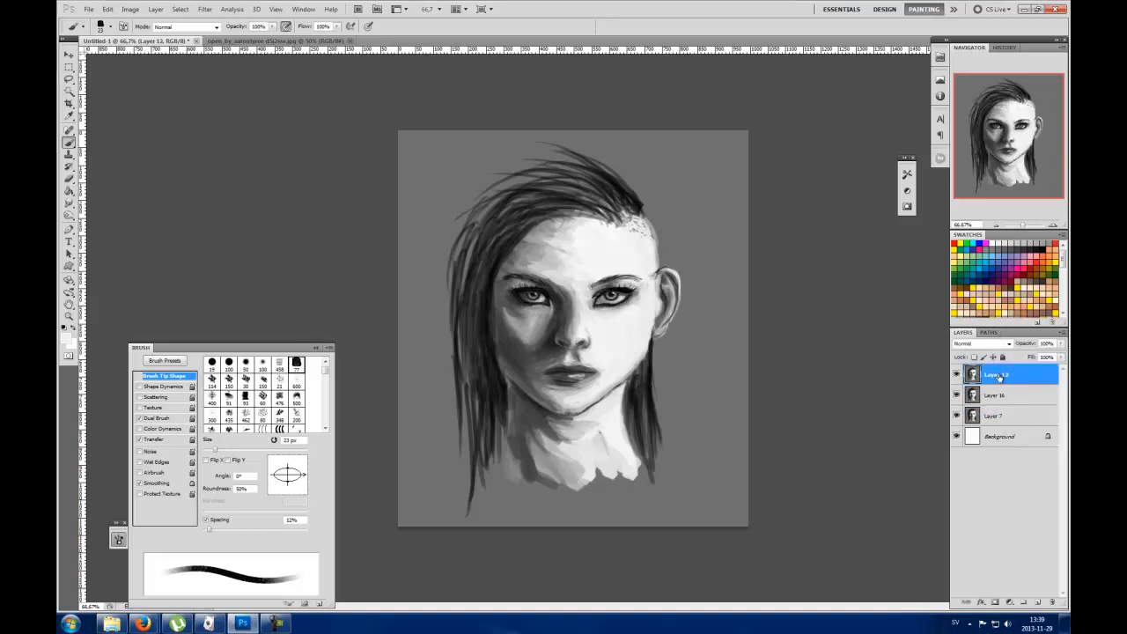
pyautogui.rightClick(994, 376)
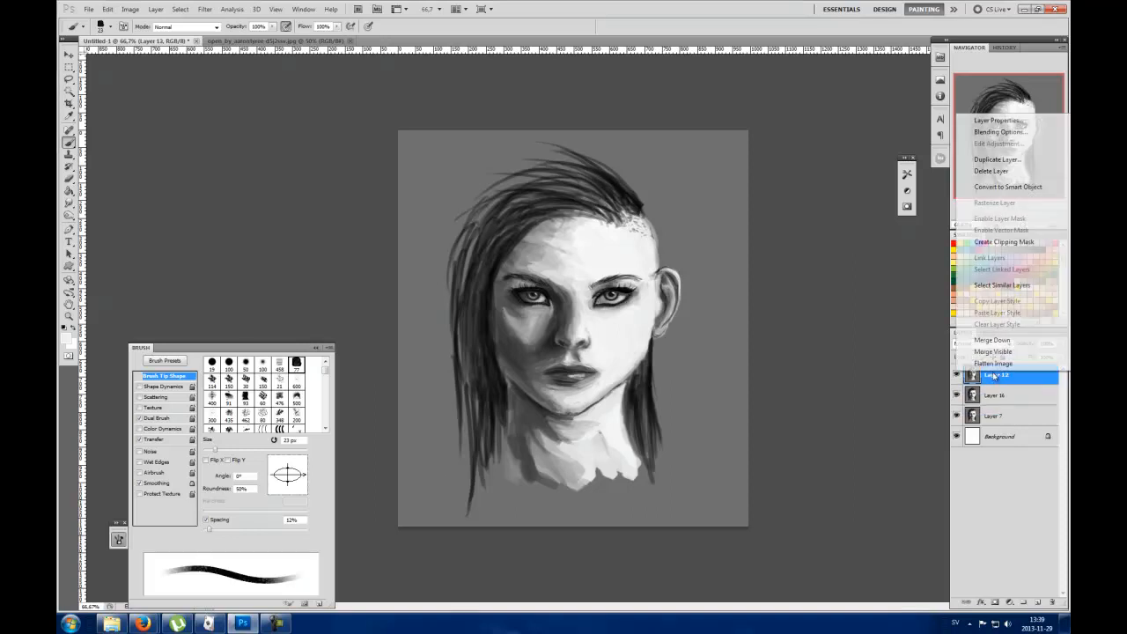
pyautogui.click(998, 159)
pyautogui.click(592, 170)
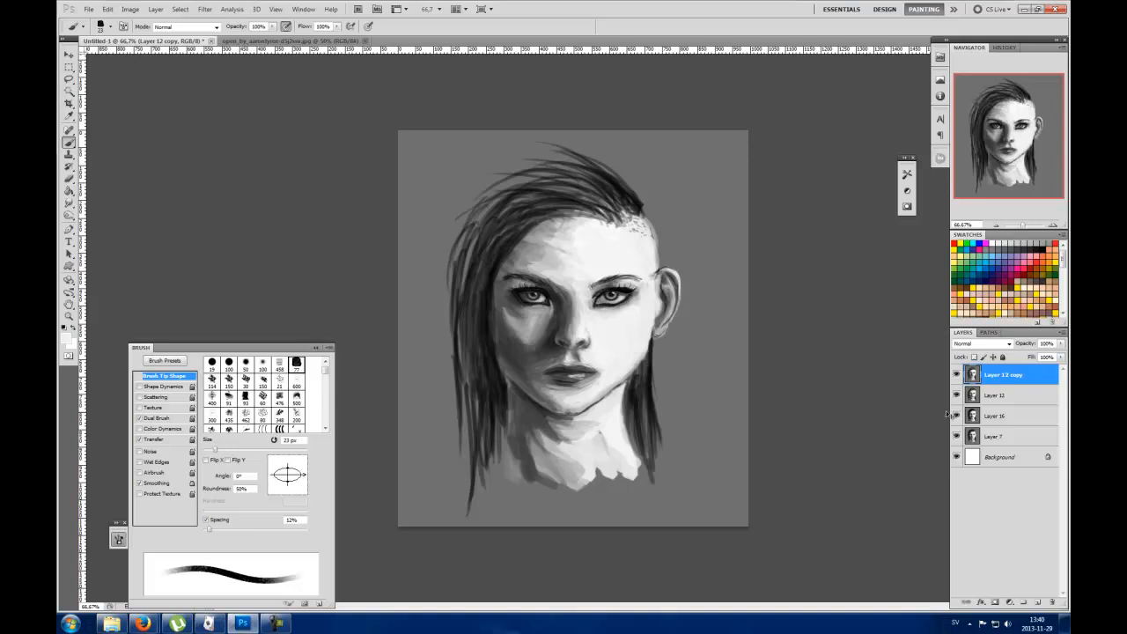
# Step: Flip the portrait horizontally
pyautogui.hotkey('ctrl', 'z')
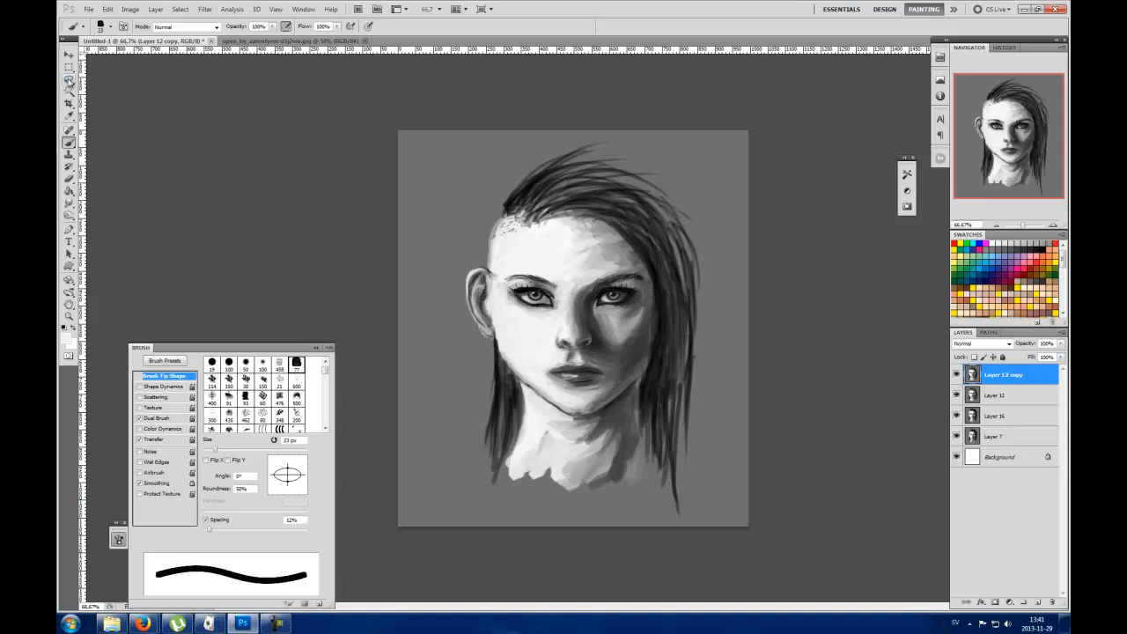
# Step: Lasso the ear, place a horizontal guide at eyebrow height and copy the ear to a new layer
pyautogui.click(69, 80)
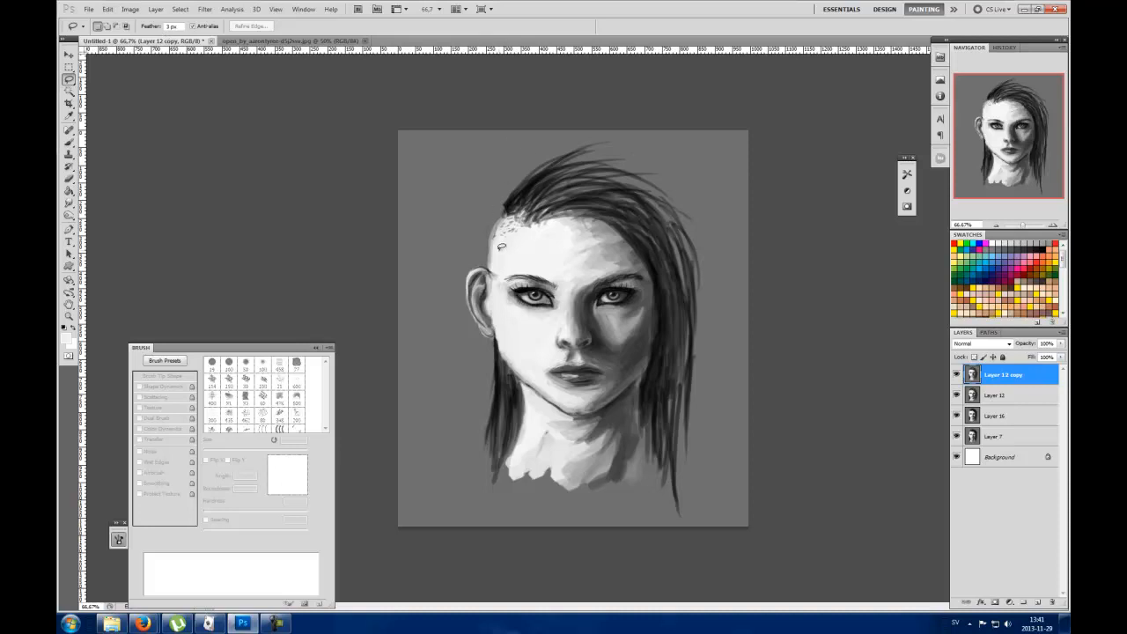
pyautogui.moveTo(491, 256)
pyautogui.mouseDown()
pyautogui.moveTo(452, 296)
pyautogui.moveTo(457, 342)
pyautogui.moveTo(502, 352)
pyautogui.moveTo(505, 262)
pyautogui.moveTo(454, 256)
pyautogui.mouseUp()
pyautogui.moveTo(577, 49); pyautogui.dragTo(581, 274)
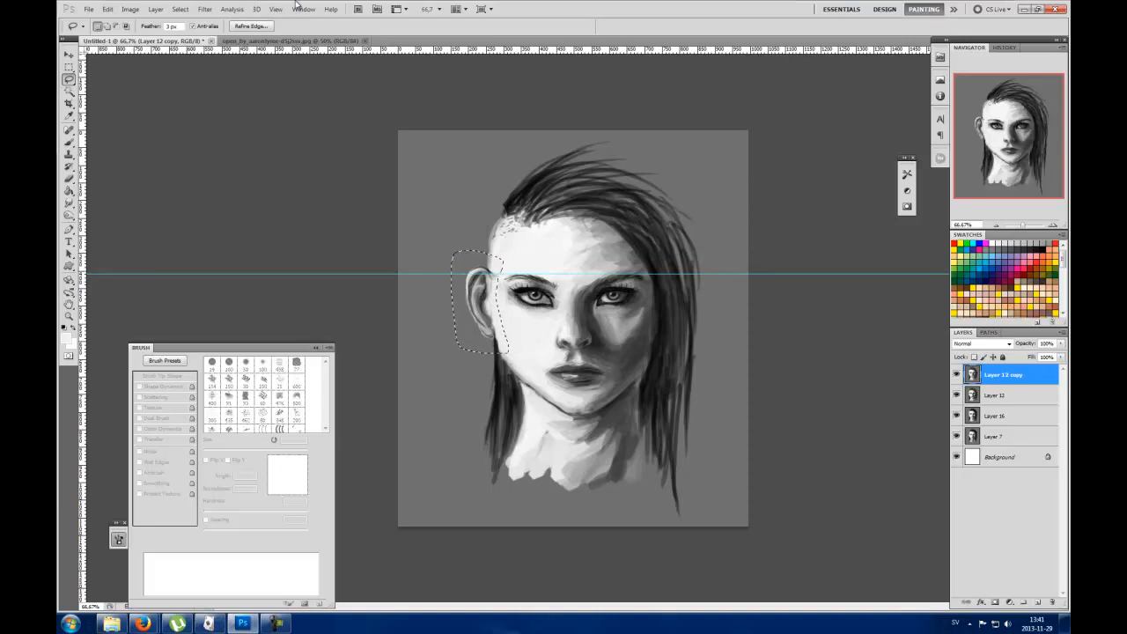
pyautogui.hotkey('ctrl', 'j')
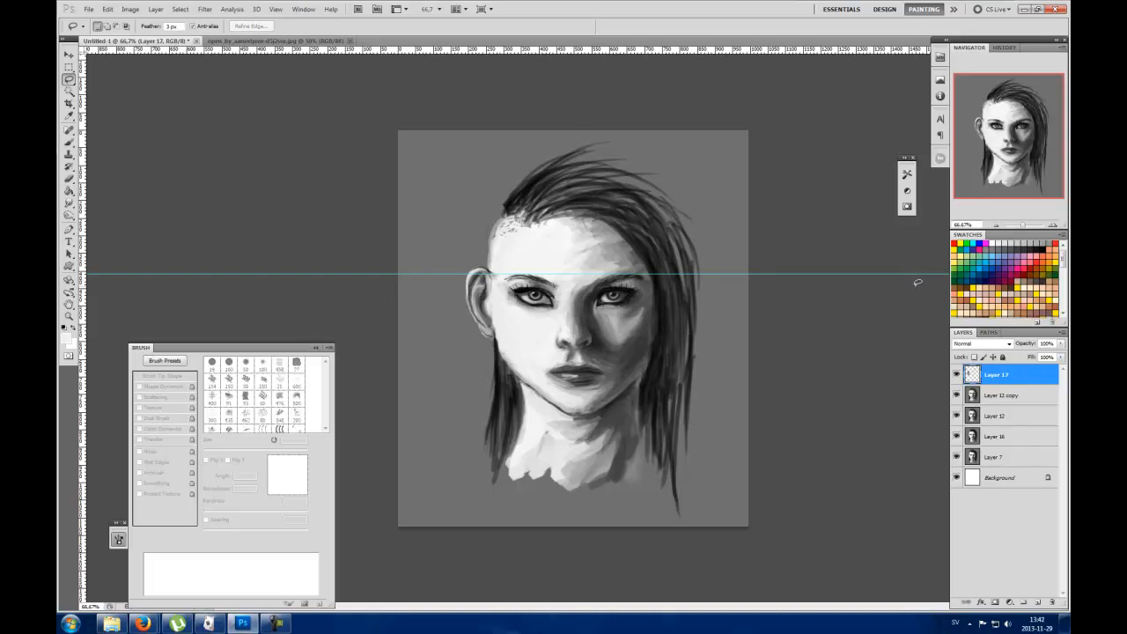
# Step: Move the copied ear down to the guide and nudge it slightly right
pyautogui.press('v')
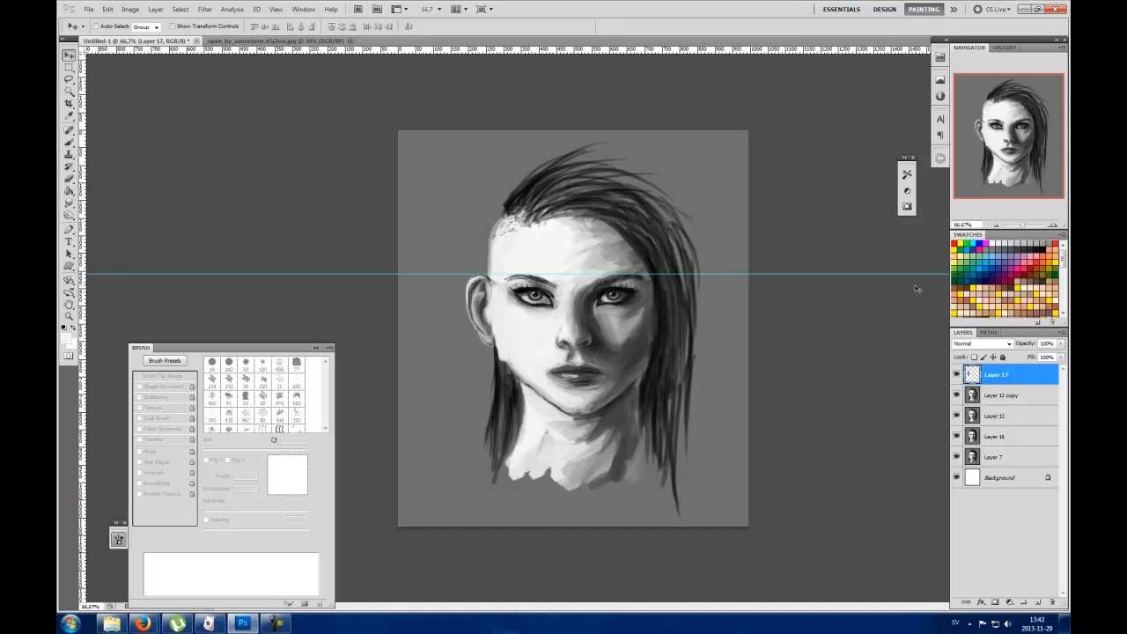
pyautogui.press('Right')
pyautogui.press('Right')
pyautogui.press('Right')
pyautogui.press('Right')
pyautogui.press('Right')
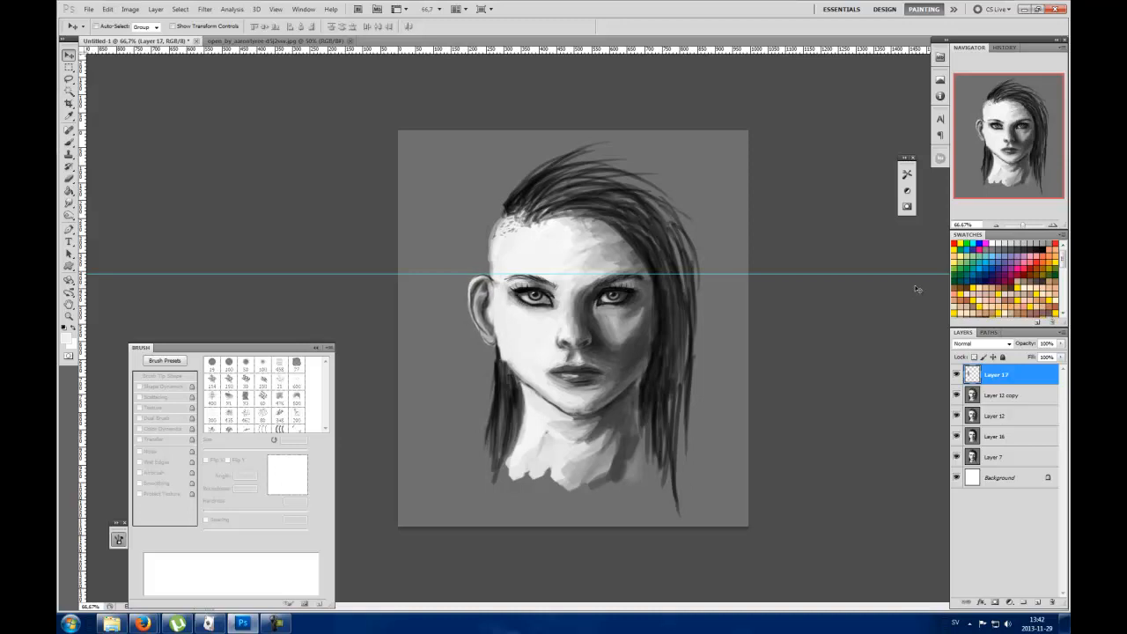
# Step: Narrow the copied ear to about 90% width and shift it slightly left
pyautogui.hotkey('ctrl', 't')
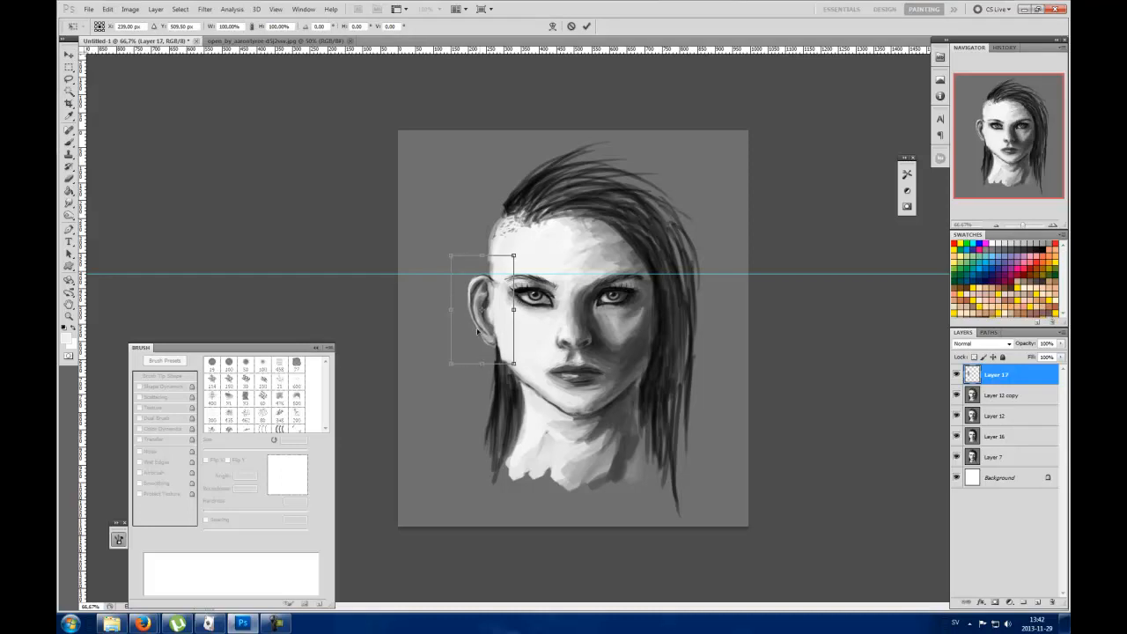
pyautogui.moveTo(452, 309); pyautogui.dragTo(457, 308)
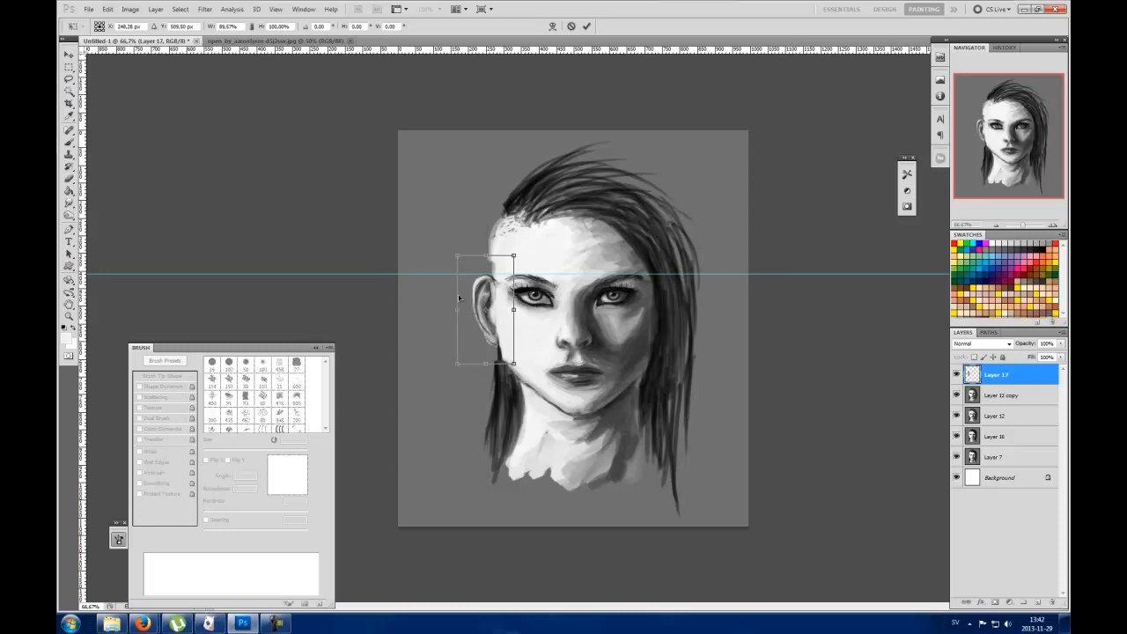
pyautogui.press('Left')
pyautogui.press('Left')
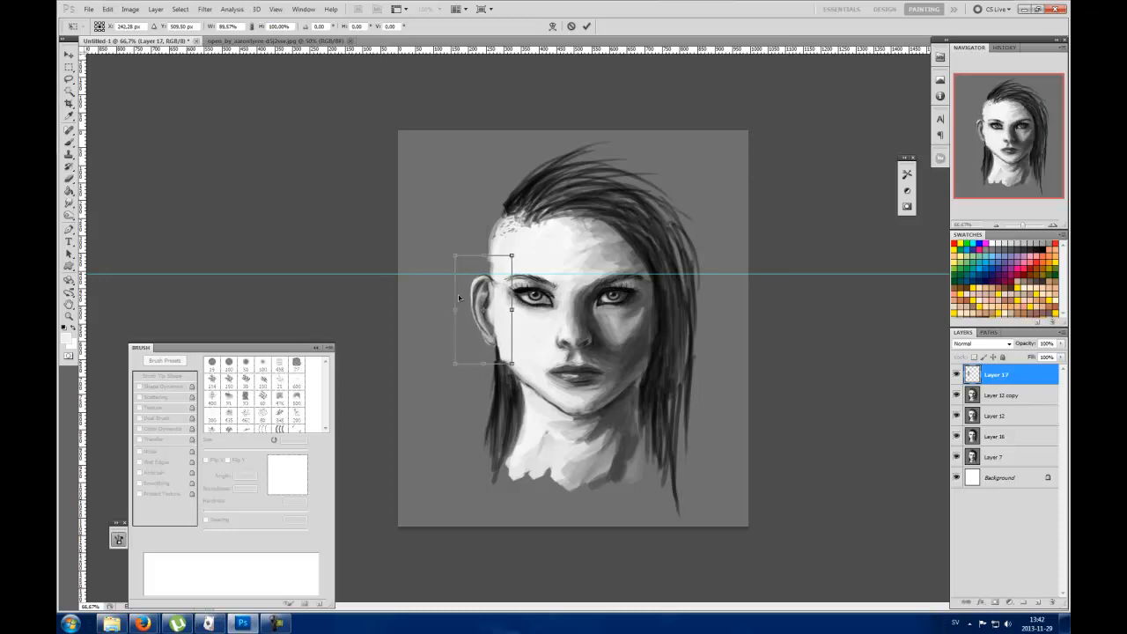
pyautogui.click(586, 26)
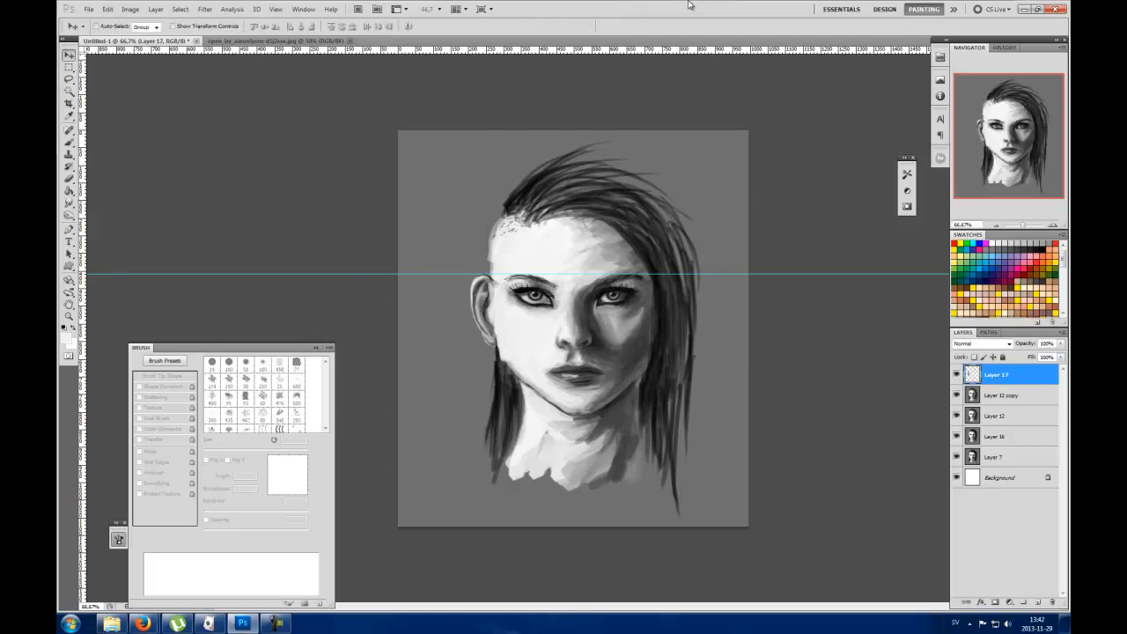
# Step: Merge the adjusted ear layer with the Layer 12 copy
pyautogui.keyDown('shift'); pyautogui.click(1008, 396); pyautogui.keyUp('shift')
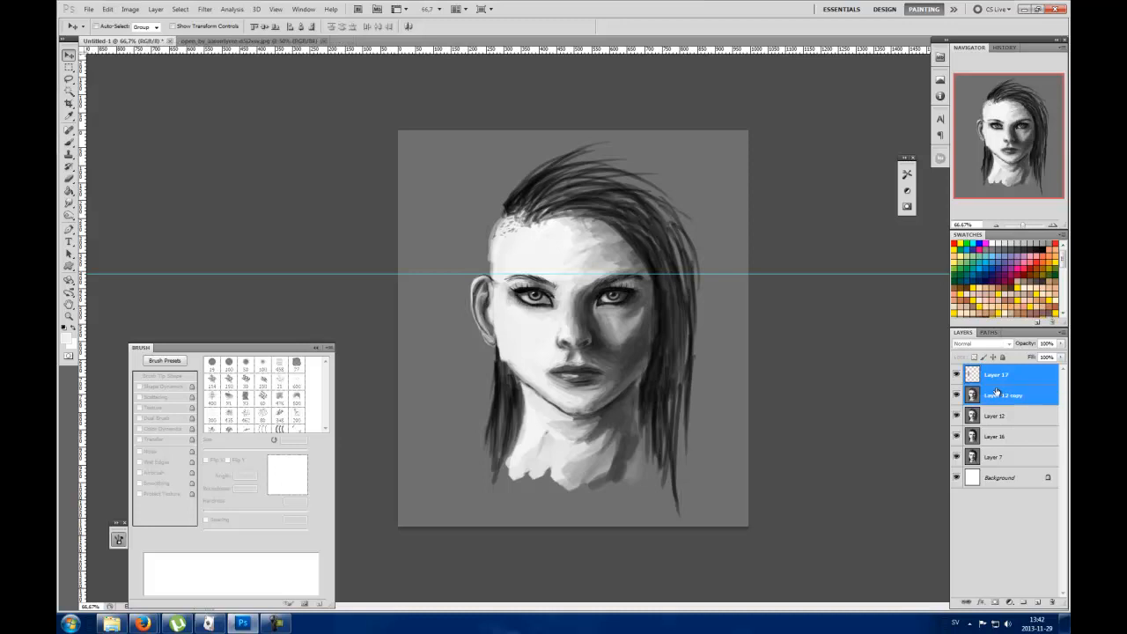
pyautogui.rightClick(1002, 394)
pyautogui.click(993, 359)
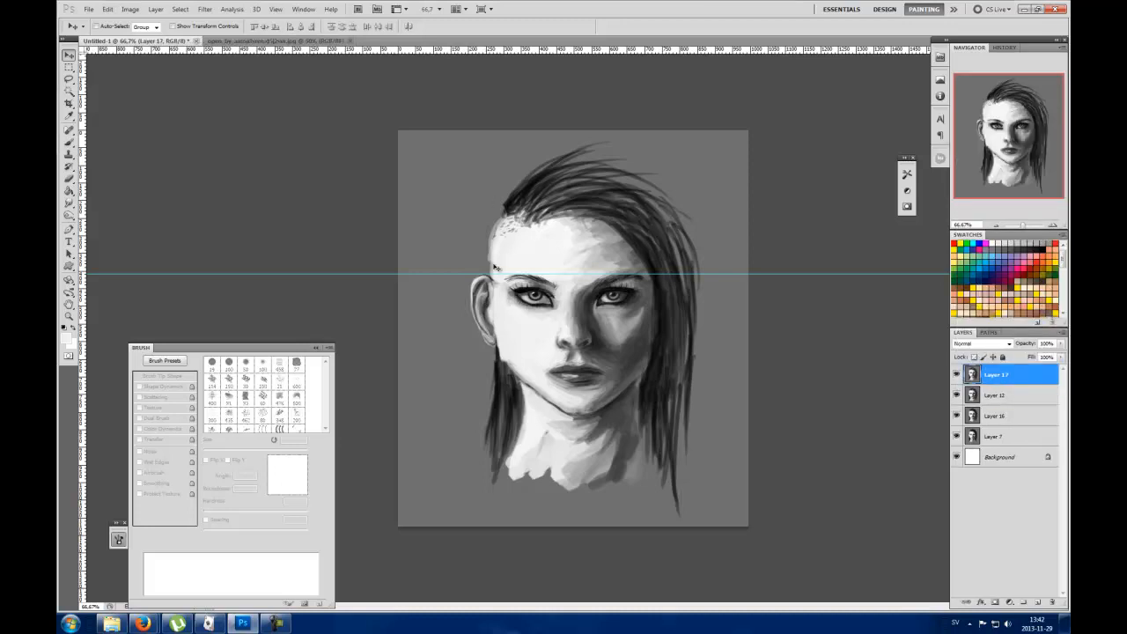
# Step: Lower the horizontal guide to just below the eyes, then lasso the left eye with its eyebrow and copy it to a new layer
pyautogui.click(68, 78)
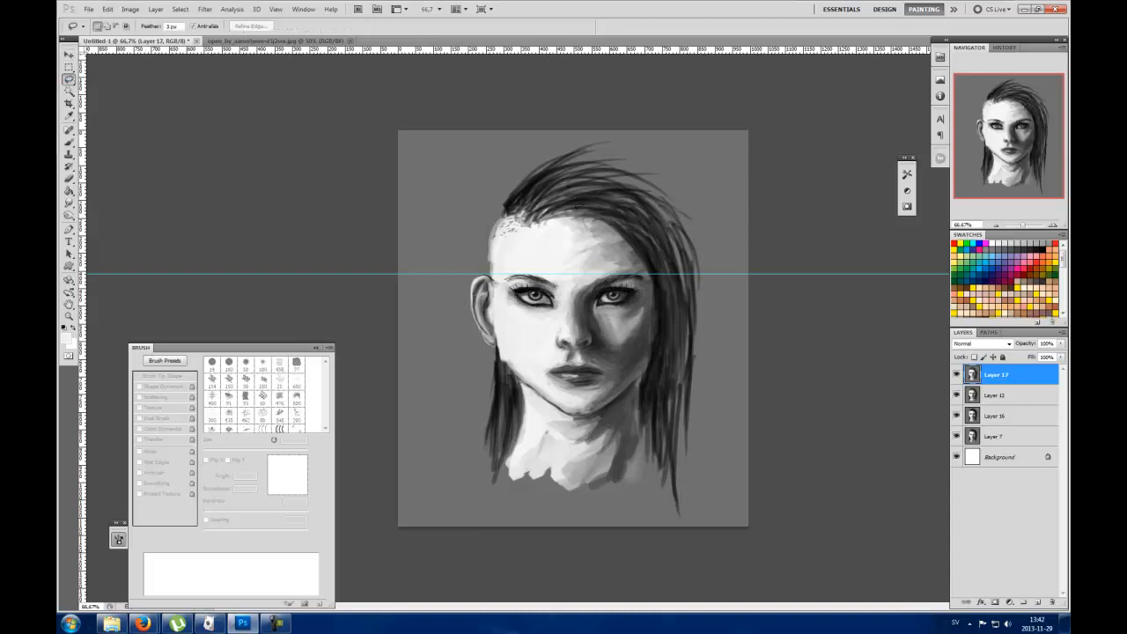
pyautogui.moveTo(572, 276); pyautogui.dragTo(574, 308)
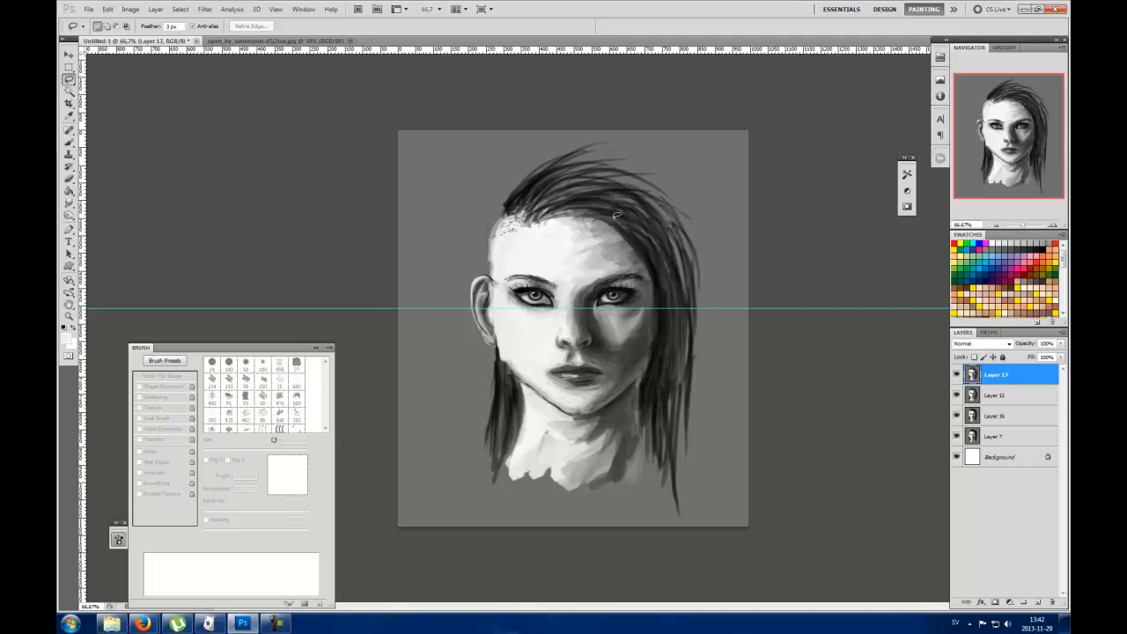
pyautogui.moveTo(564, 274)
pyautogui.mouseDown()
pyautogui.moveTo(507, 267)
pyautogui.moveTo(503, 304)
pyautogui.moveTo(534, 324)
pyautogui.moveTo(568, 307)
pyautogui.moveTo(564, 275)
pyautogui.mouseUp()
pyautogui.hotkey('ctrl', 'j')
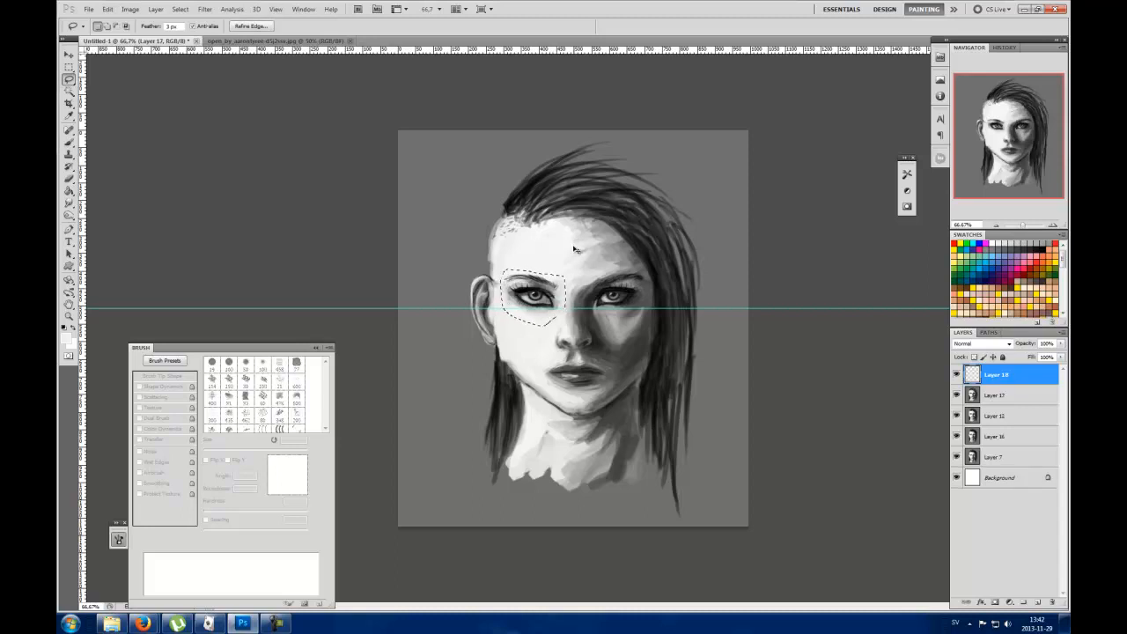
# Step: Rotate the copied left eye by about -7.8 degrees
pyautogui.hotkey('ctrl', 't')
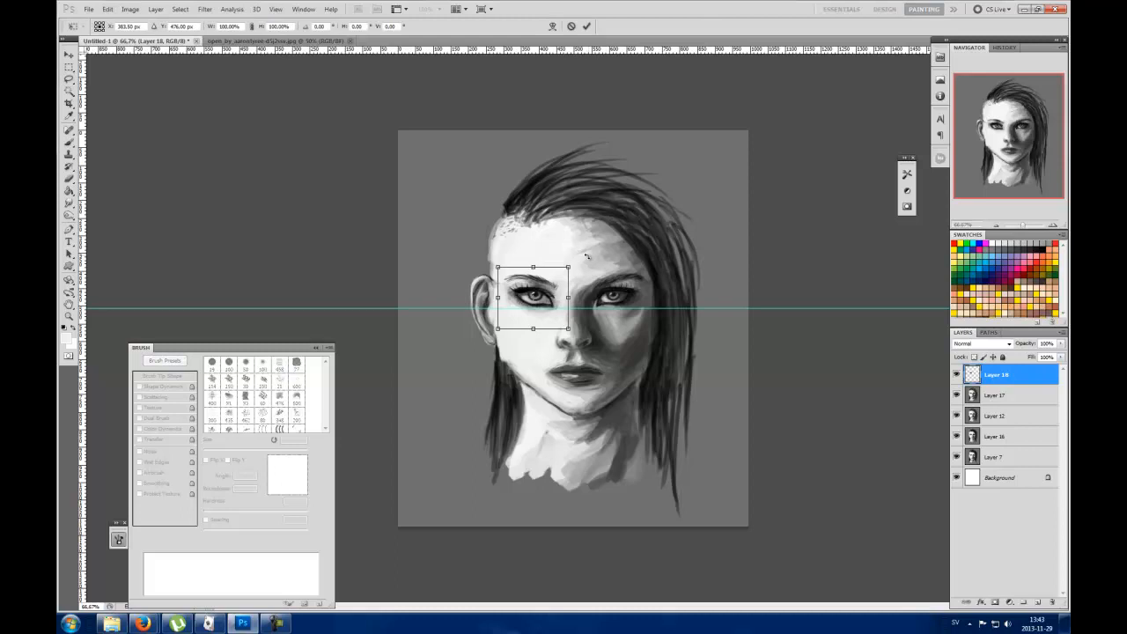
pyautogui.moveTo(586, 255); pyautogui.dragTo(578, 252)
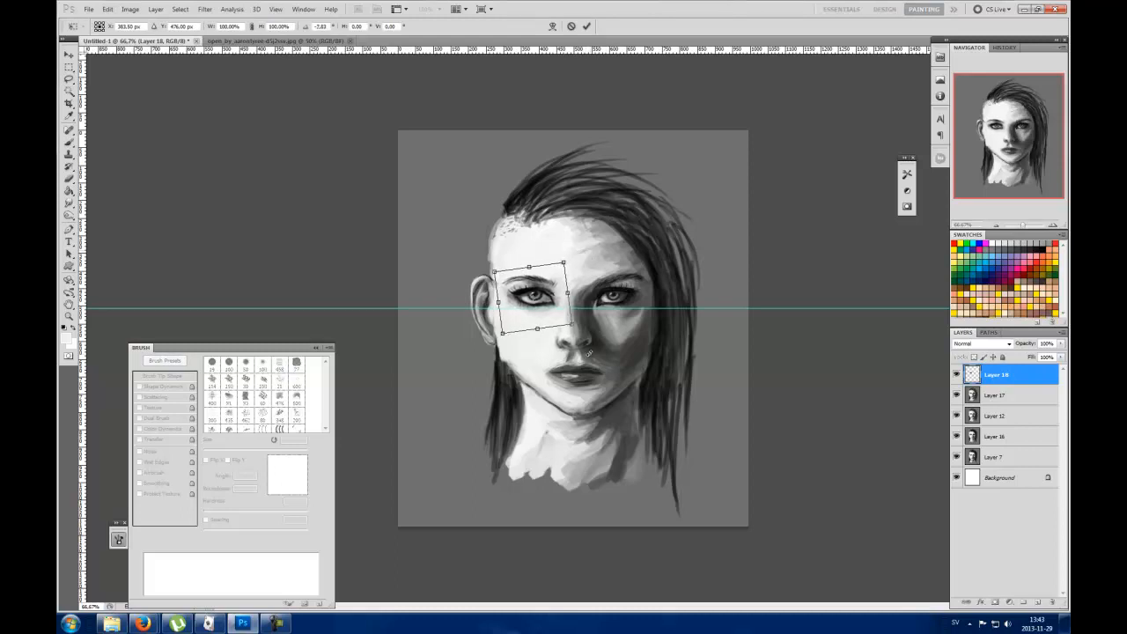
pyautogui.click(587, 26)
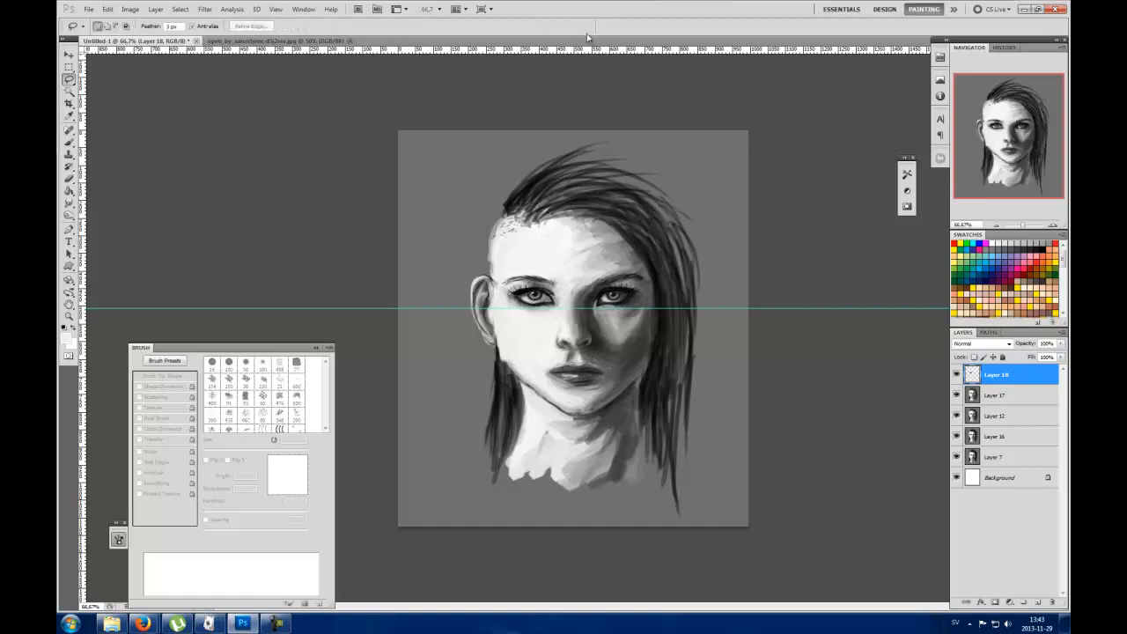
# Step: Lasso the right eye with its eyebrow and merge the left eye's Layer 18 with Layer 17
pyautogui.moveTo(590, 272)
pyautogui.mouseDown()
pyautogui.moveTo(616, 258)
pyautogui.moveTo(652, 276)
pyautogui.moveTo(650, 302)
pyautogui.moveTo(587, 301)
pyautogui.moveTo(589, 270)
pyautogui.mouseUp()
pyautogui.keyDown('shift'); pyautogui.click(1001, 398); pyautogui.keyUp('shift')
pyautogui.rightClick(969, 389)
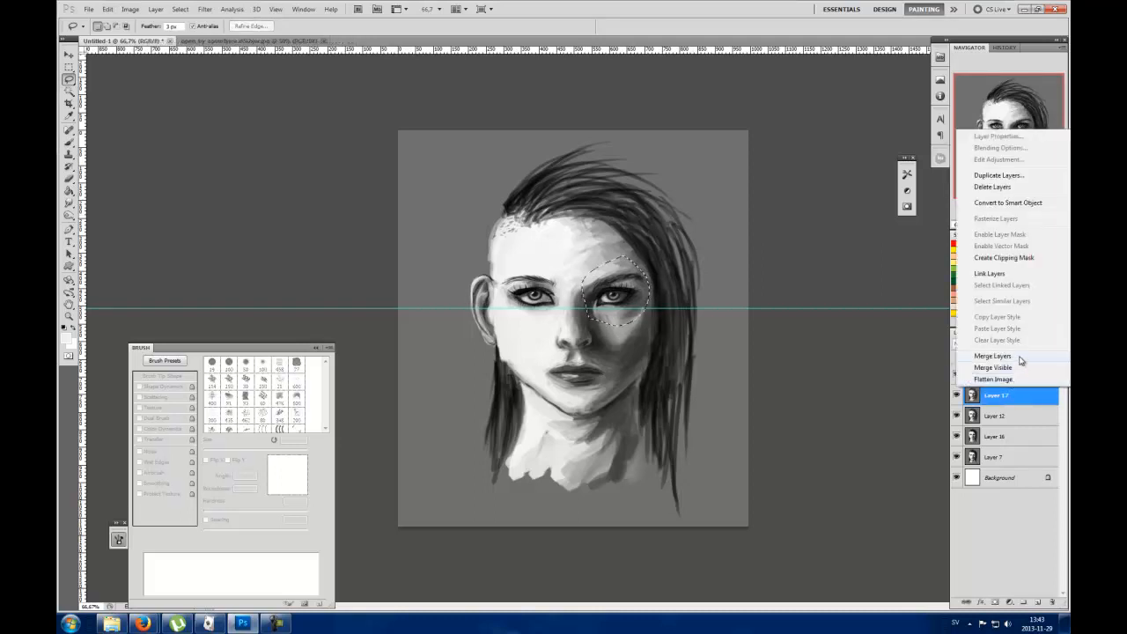
pyautogui.click(992, 355)
# Step: Copy the selected right eye to a new layer and rotate it slightly clockwise
pyautogui.hotkey('ctrl', 'shift', 'alt', 'n')
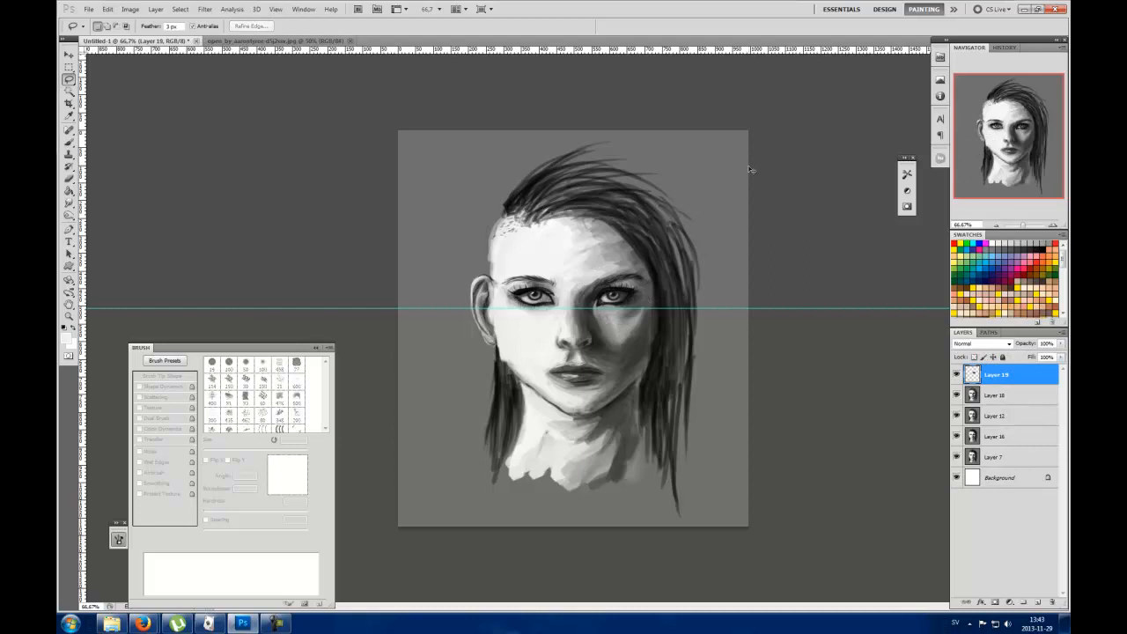
pyautogui.hotkey('ctrl', 't')
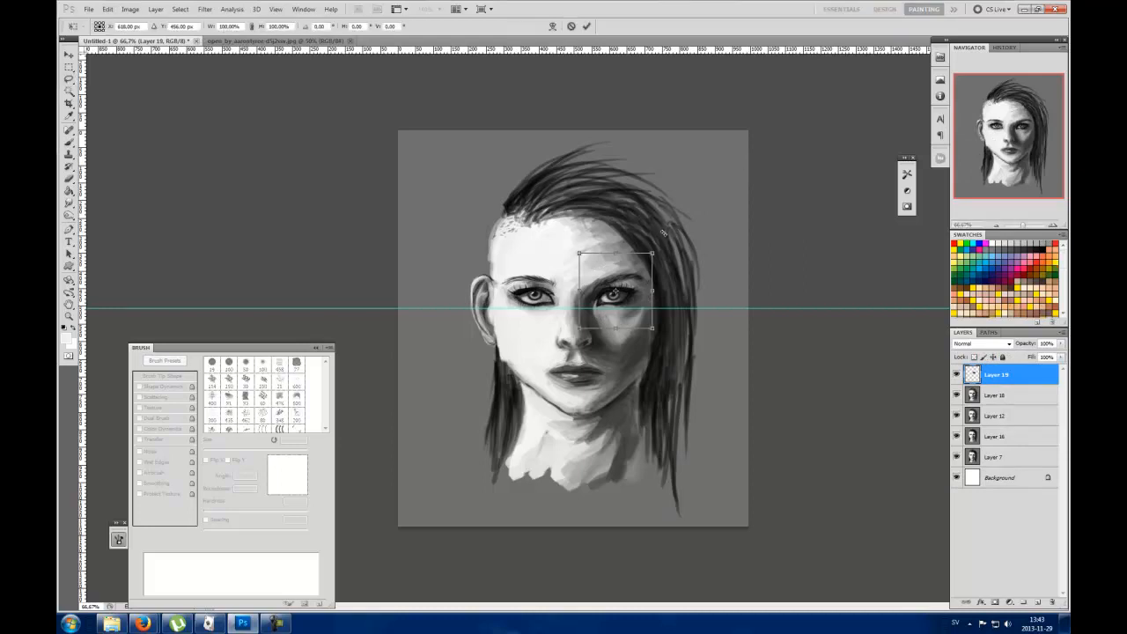
pyautogui.moveTo(666, 232); pyautogui.dragTo(672, 236)
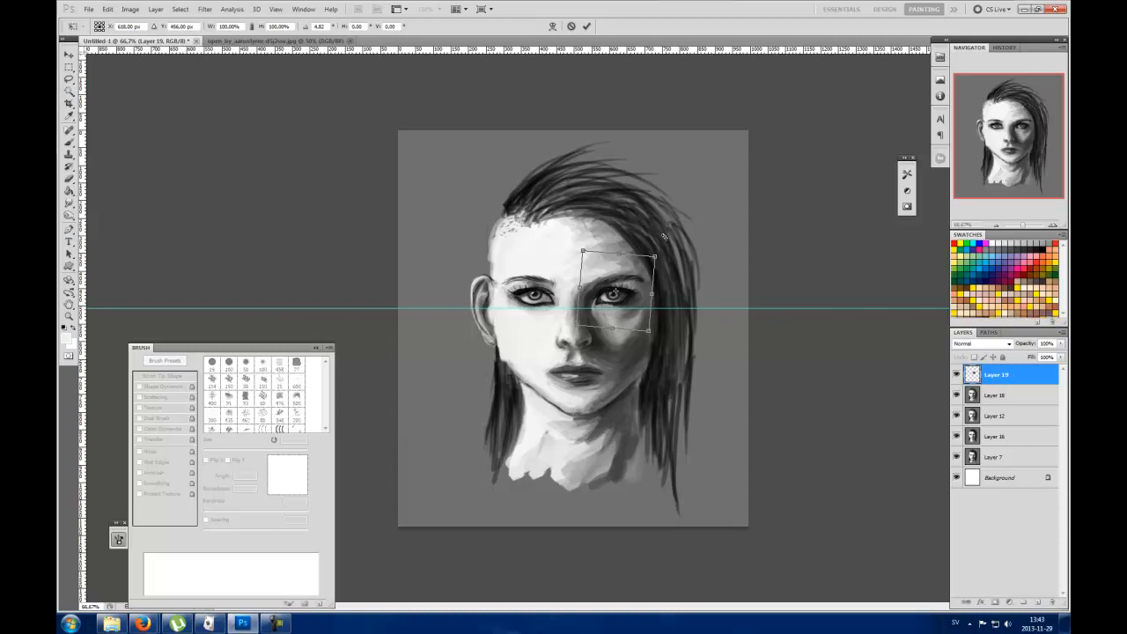
pyautogui.moveTo(665, 242); pyautogui.dragTo(666, 243)
pyautogui.click(587, 27)
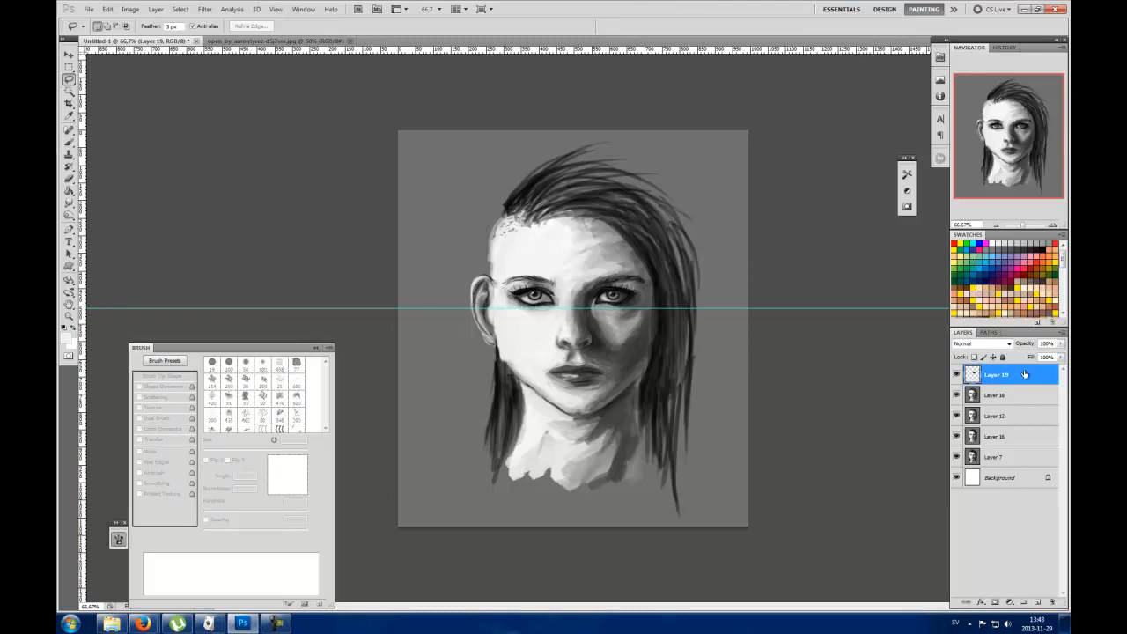
# Step: Merge the right eye's Layer 19 with Layer 18
pyautogui.keyDown('shift'); pyautogui.click(995, 395); pyautogui.keyUp('shift')
pyautogui.rightClick(1000, 391)
pyautogui.click(1014, 351)
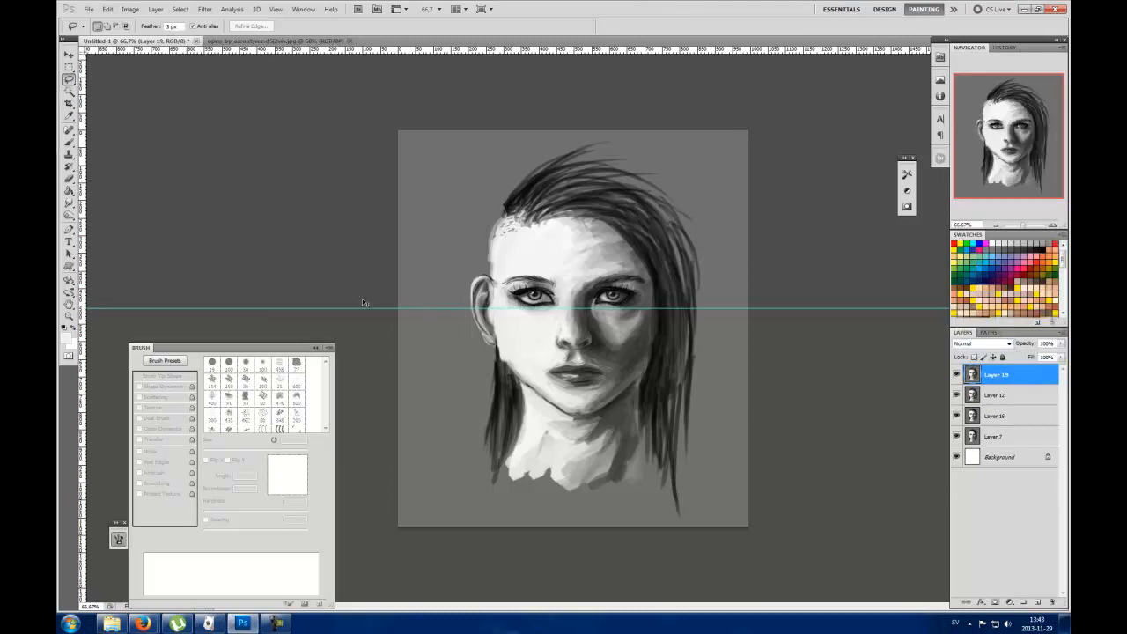
# Step: Remove the horizontal guide and place a vertical guide through the centre of the face
pyautogui.moveTo(370, 307); pyautogui.dragTo(379, 55)
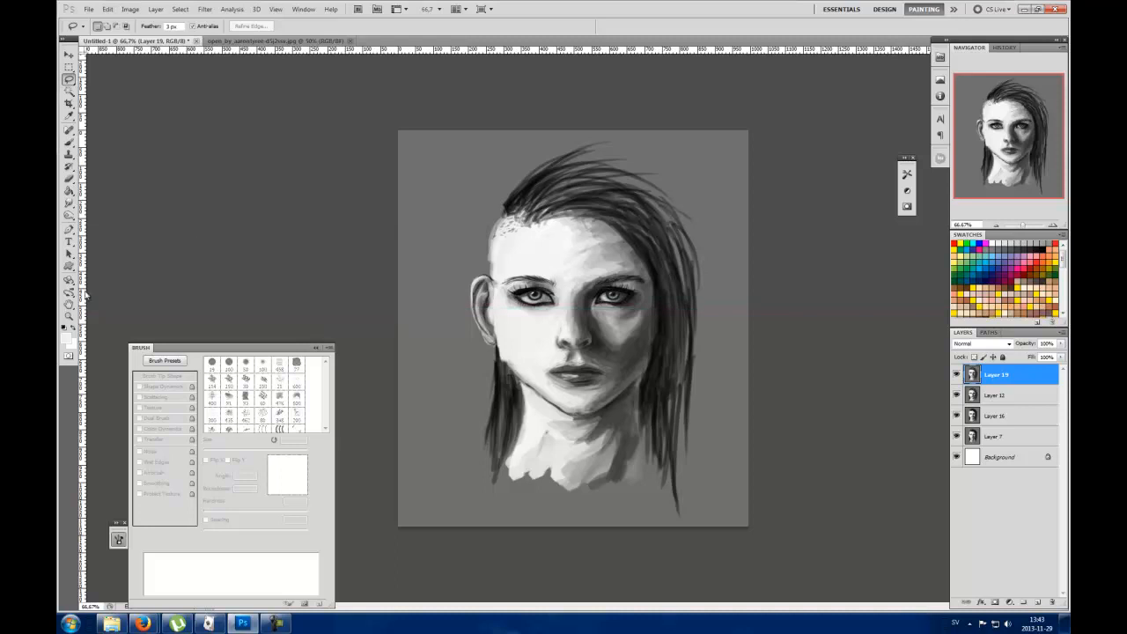
pyautogui.moveTo(84, 294); pyautogui.dragTo(576, 334)
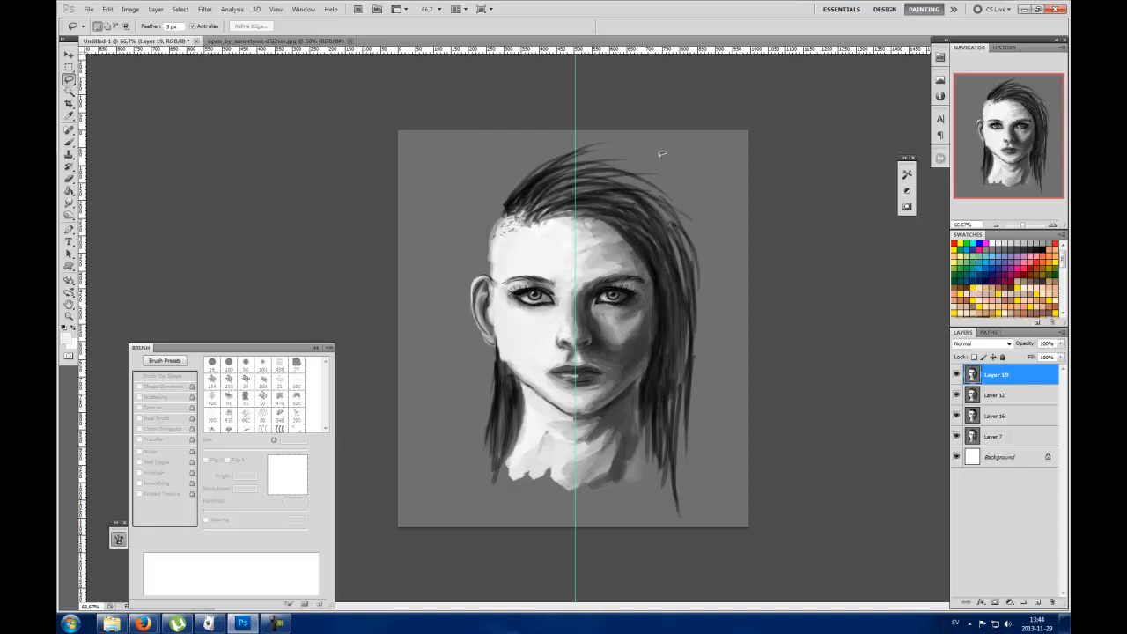
# Step: Lasso the long hair, right face edge, jaw and neck, and copy them to a new layer
pyautogui.moveTo(621, 178)
pyautogui.mouseDown()
pyautogui.moveTo(569, 234)
pyautogui.moveTo(645, 267)
pyautogui.moveTo(642, 340)
pyautogui.moveTo(610, 381)
pyautogui.moveTo(572, 397)
pyautogui.moveTo(515, 358)
pyautogui.moveTo(500, 490)
pyautogui.mouseUp()
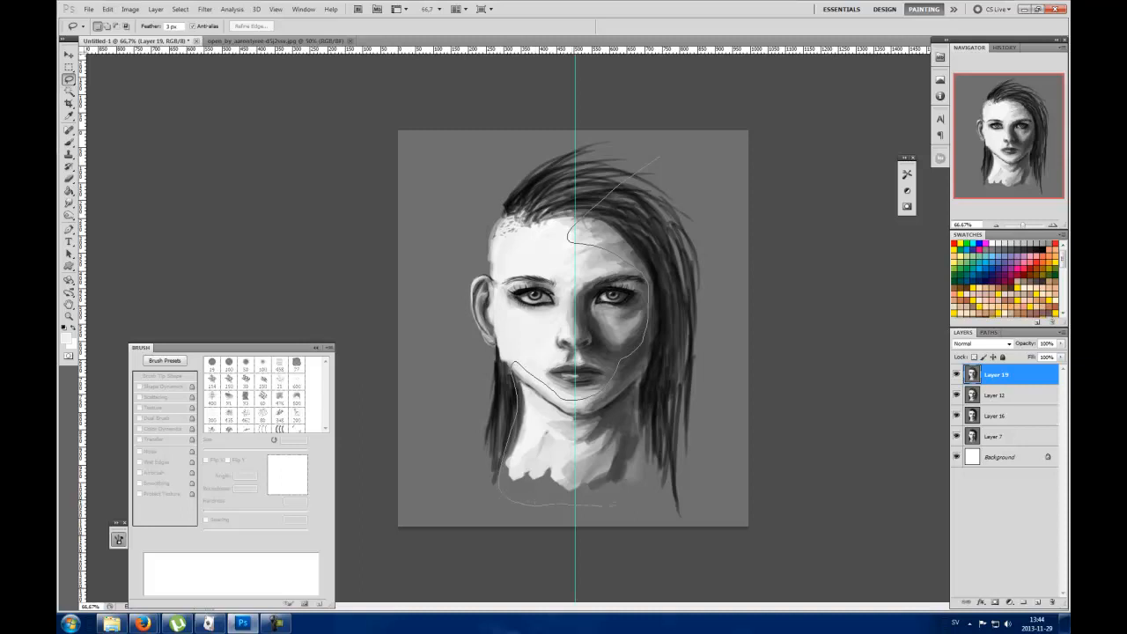
pyautogui.moveTo(692, 511)
pyautogui.mouseDown()
pyautogui.moveTo(720, 199)
pyautogui.moveTo(667, 152)
pyautogui.mouseUp()
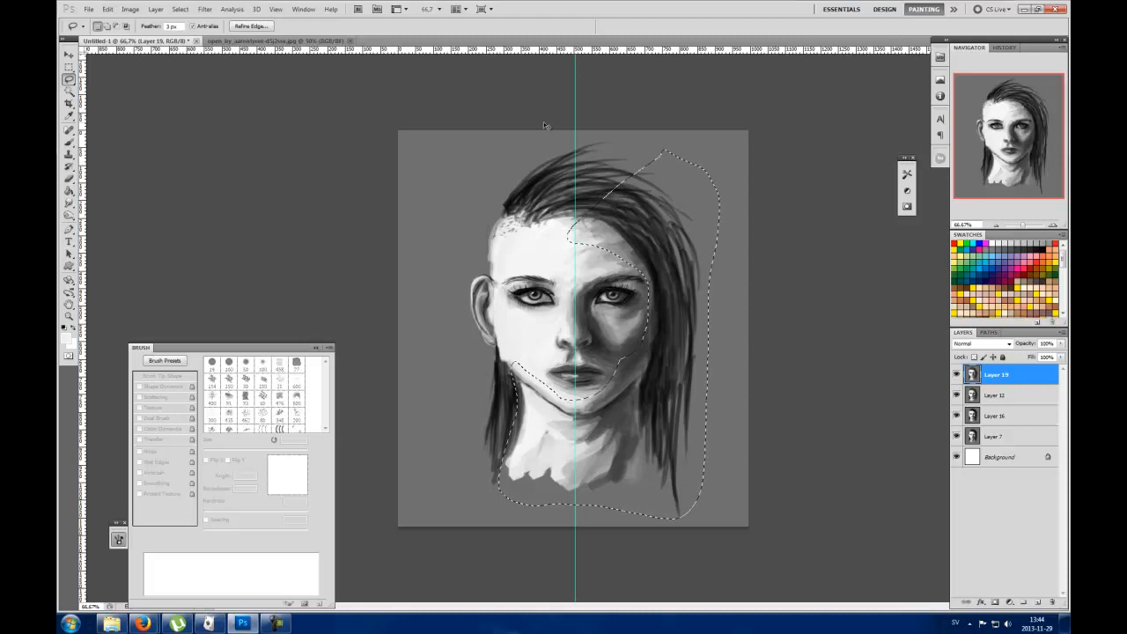
pyautogui.hotkey('ctrl', 'j')
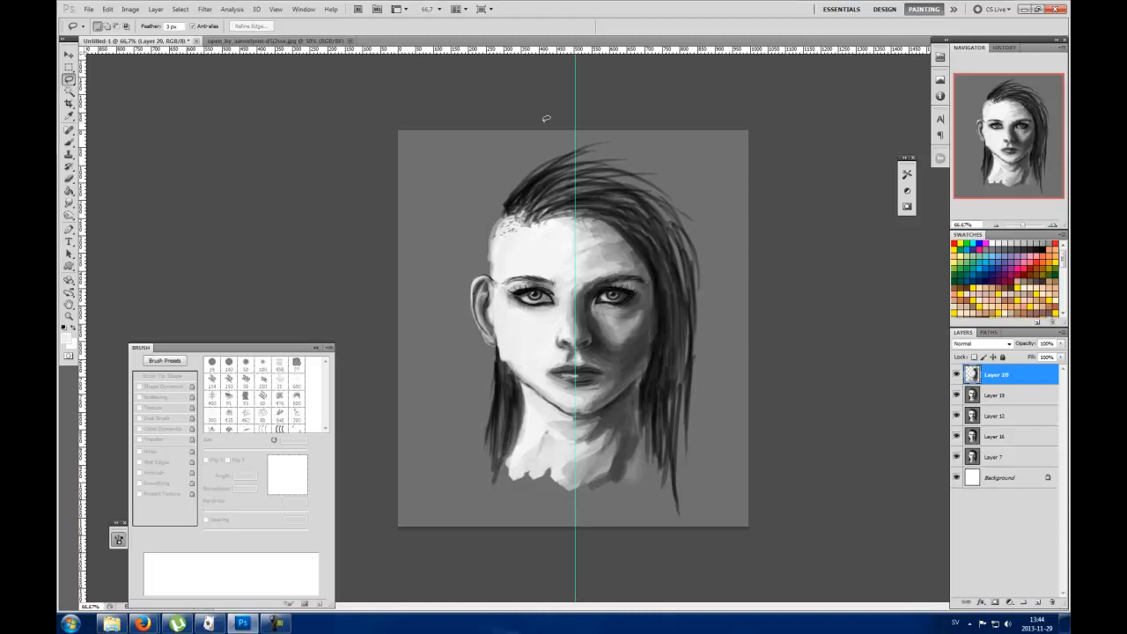
# Step: Nudge the copied hair, jaw and neck section slightly left and remove the vertical guide
pyautogui.press('v')
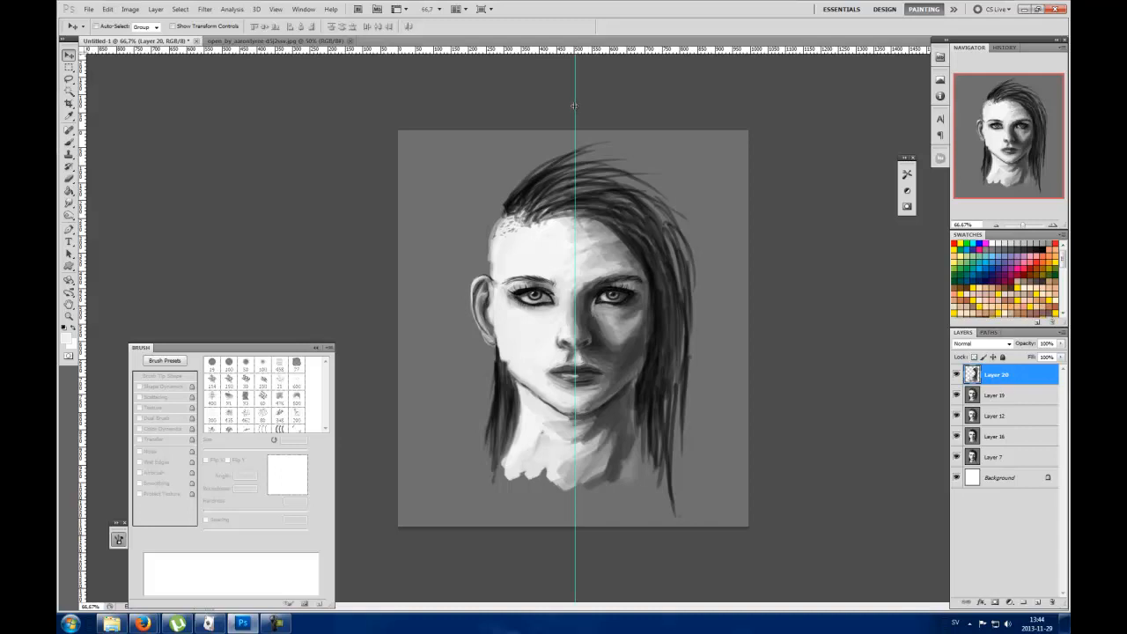
pyautogui.moveTo(576, 106); pyautogui.dragTo(60, 190)
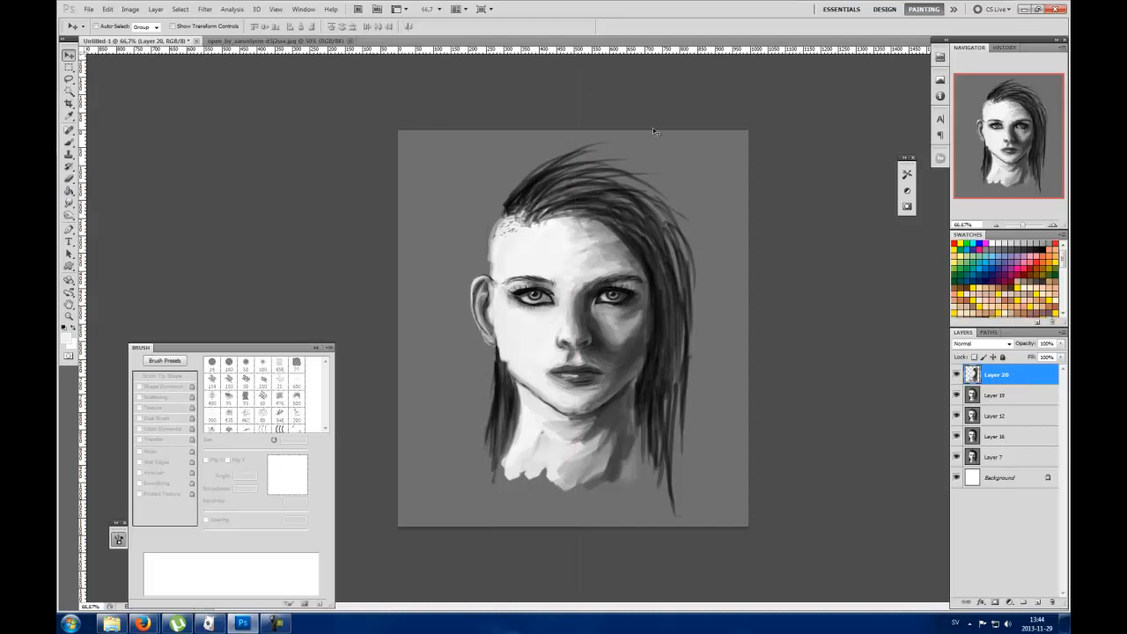
# Step: Merge the shifted hair and jaw layer, Layer 20, with Layer 19
pyautogui.keyDown('shift'); pyautogui.click(1001, 396); pyautogui.keyUp('shift')
pyautogui.rightClick(1004, 391)
pyautogui.click(1014, 352)
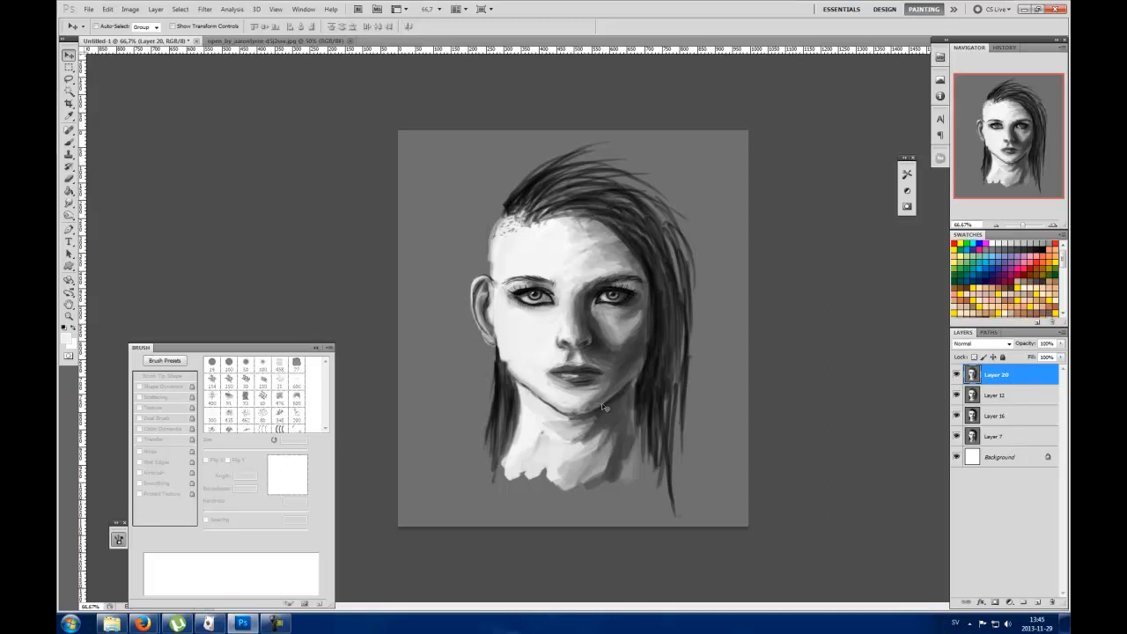
# Step: Activate the Brush tool and set its size to 92 px
pyautogui.press('b')
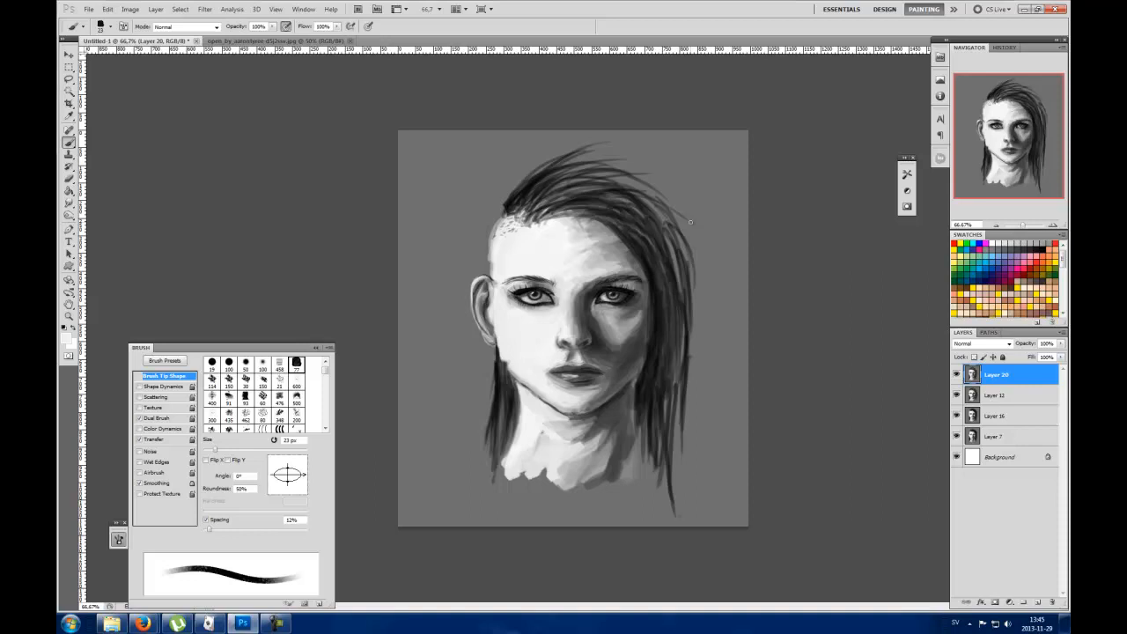
pyautogui.rightClick(671, 166)
pyautogui.write('92')
pyautogui.press('Return')
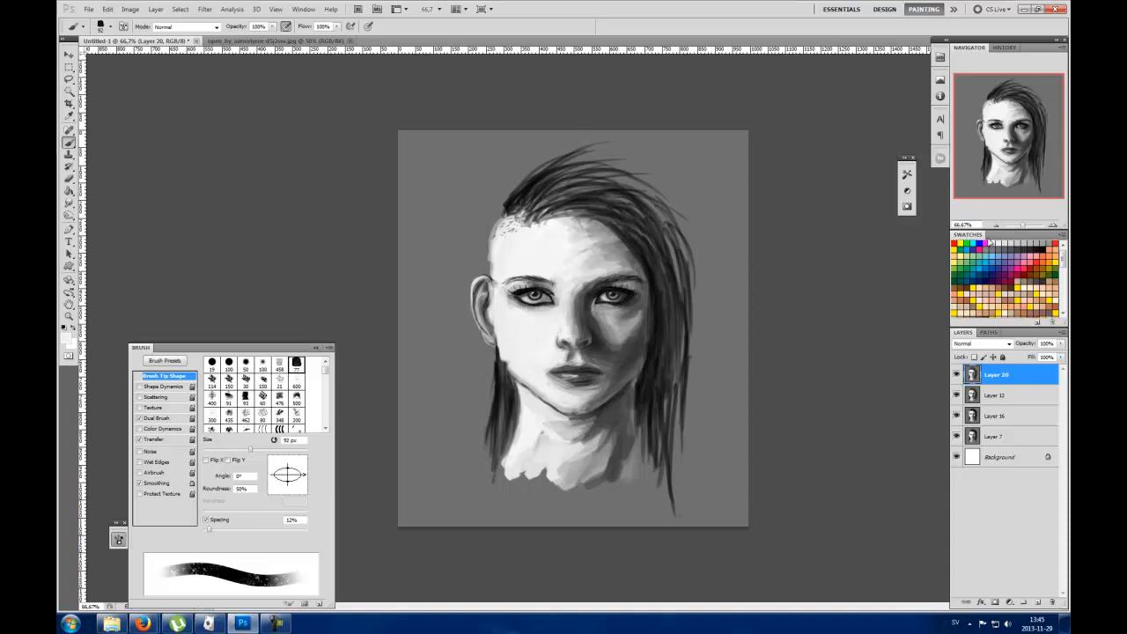
# Step: Test the brush with a long black stroke on the background beside the hair and undo it
pyautogui.click(1044, 243)
pyautogui.moveTo(692, 153); pyautogui.dragTo(727, 328)
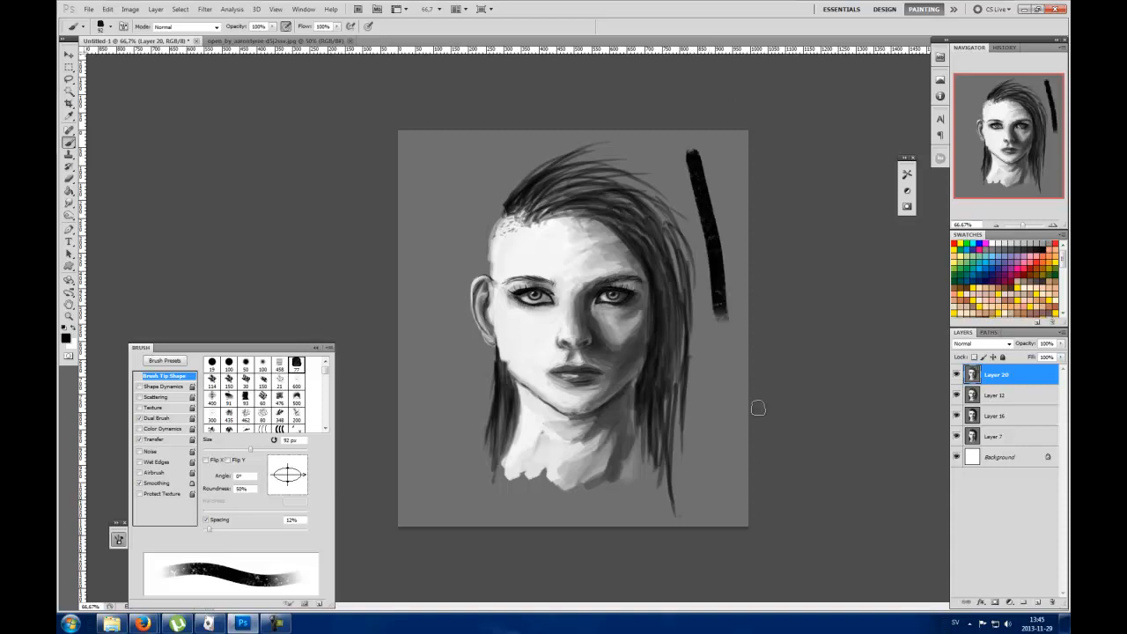
pyautogui.hotkey('ctrl', 'z')
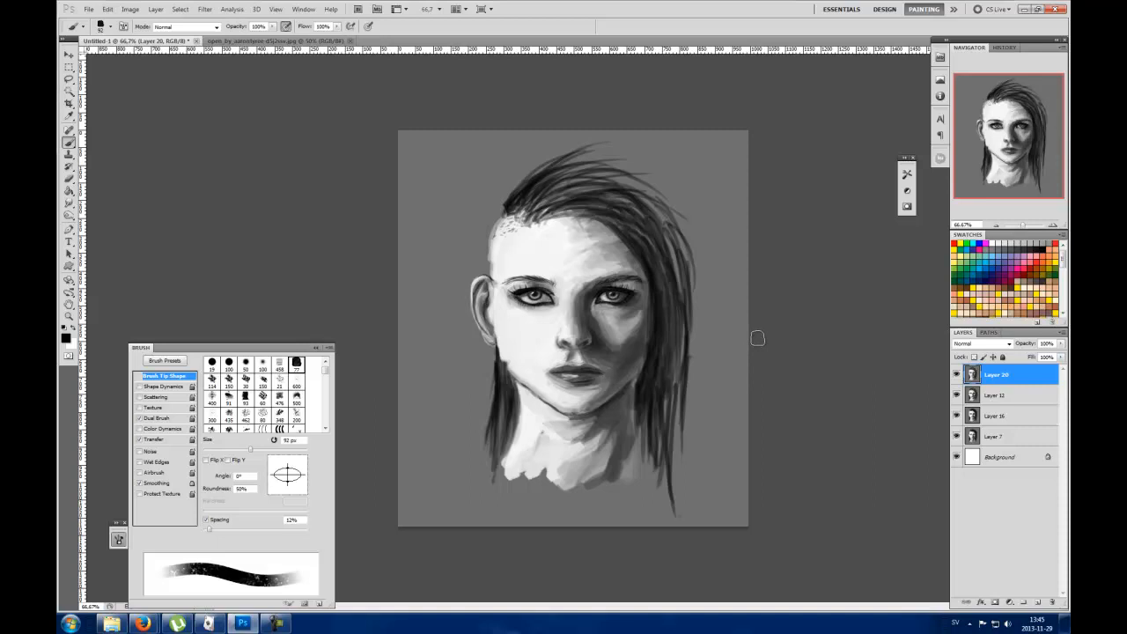
# Step: Look through the available brush presets without changing the current brush
pyautogui.rightClick(631, 218)
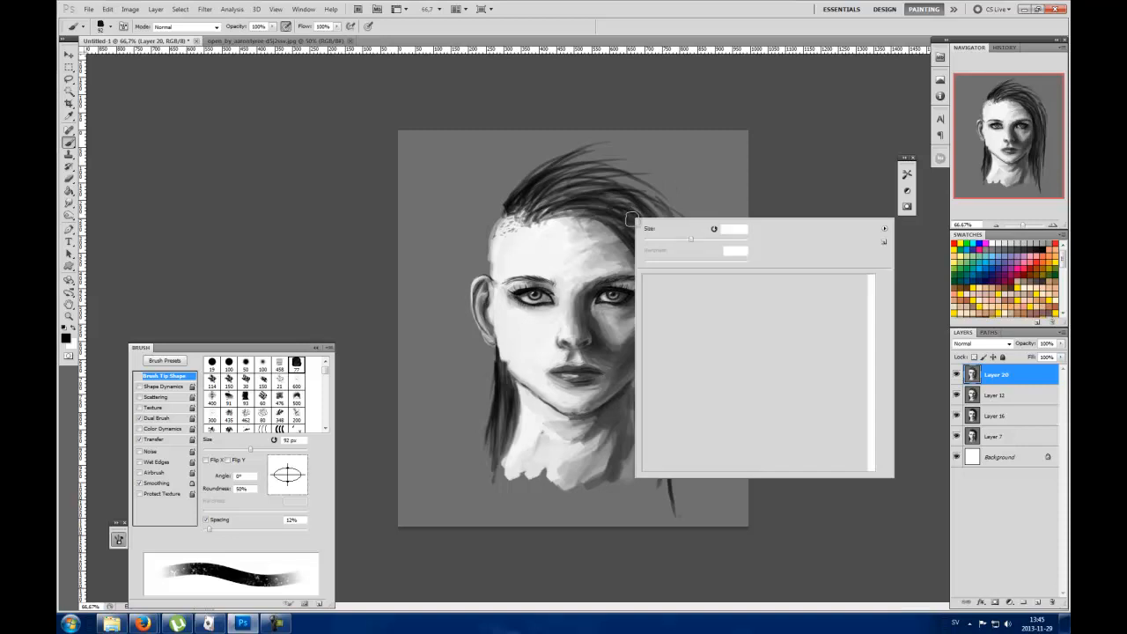
pyautogui.moveTo(873, 296)
pyautogui.mouseDown()
pyautogui.moveTo(878, 434)
pyautogui.moveTo(872, 303)
pyautogui.mouseUp()
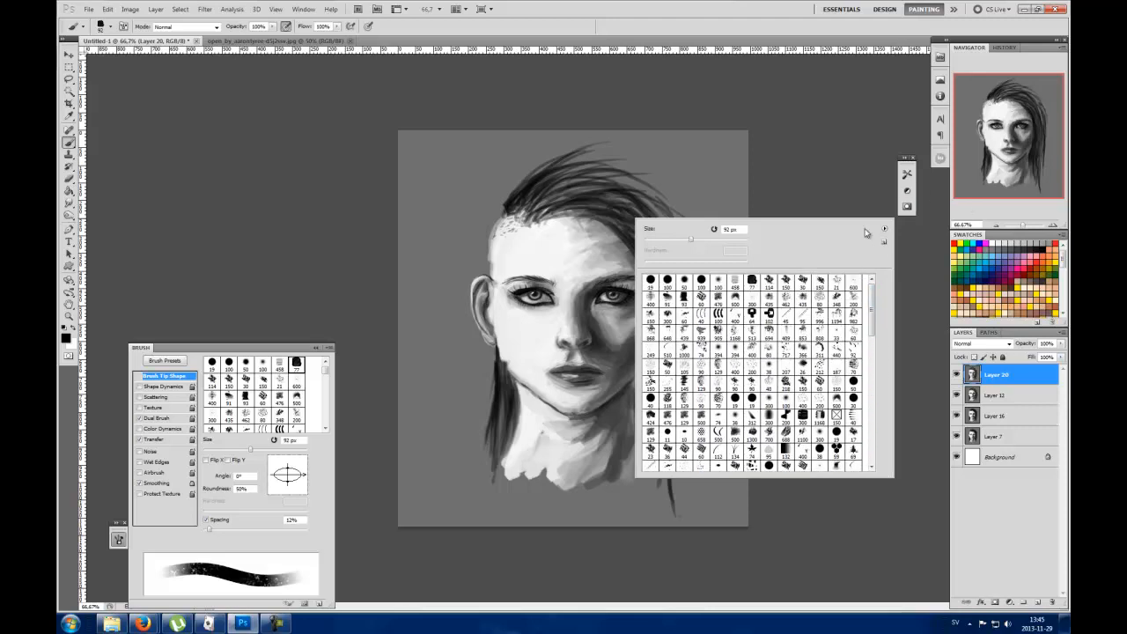
pyautogui.click(780, 175)
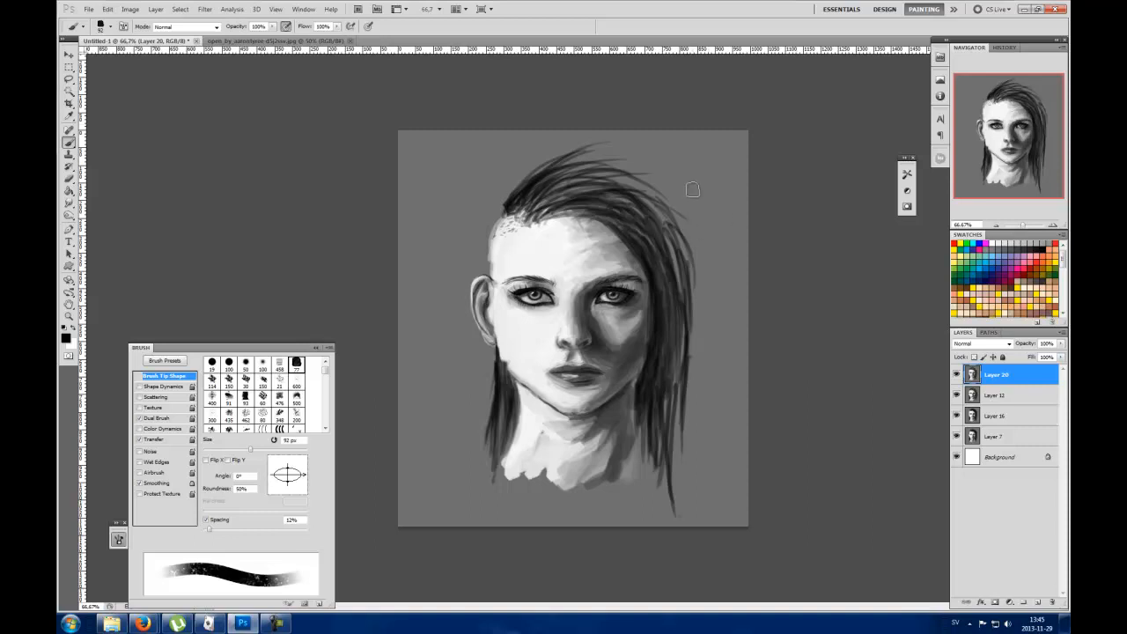
# Step: Switch to Firefox to view the My brushes by Zedig page on deviantART, and return to Photoshop
pyautogui.moveTo(142, 624)
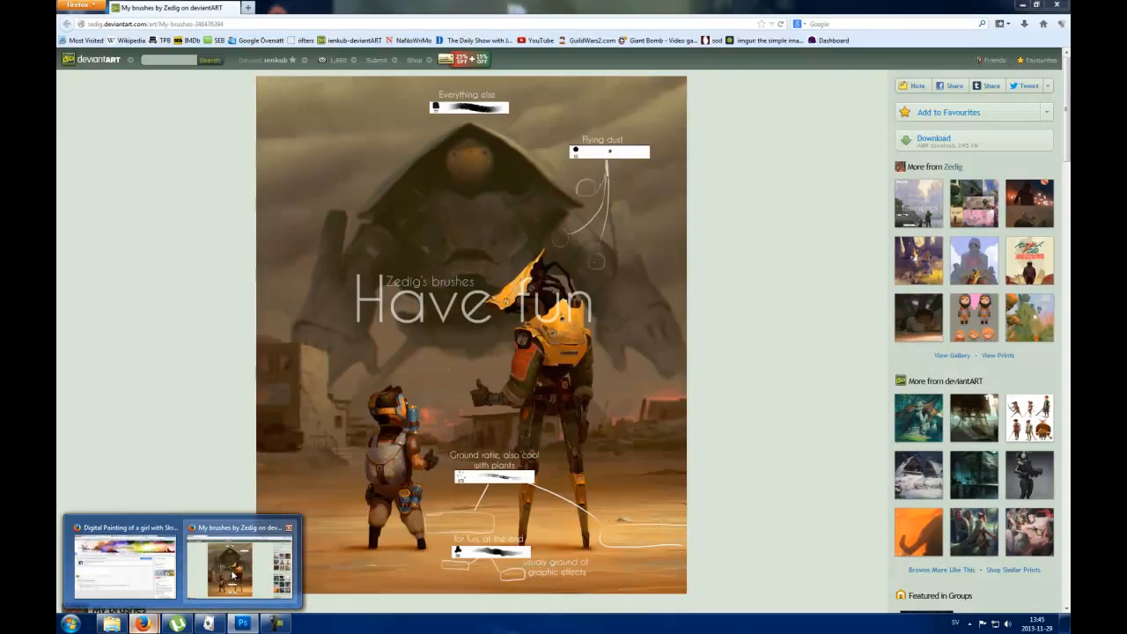
pyautogui.click(238, 558)
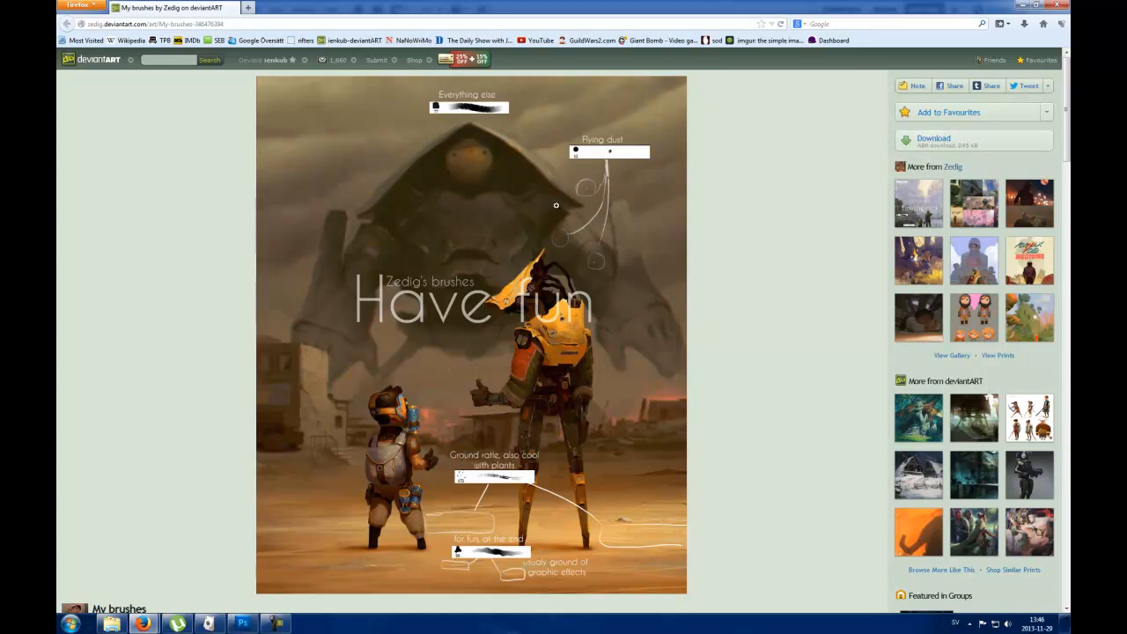
pyautogui.click(242, 624)
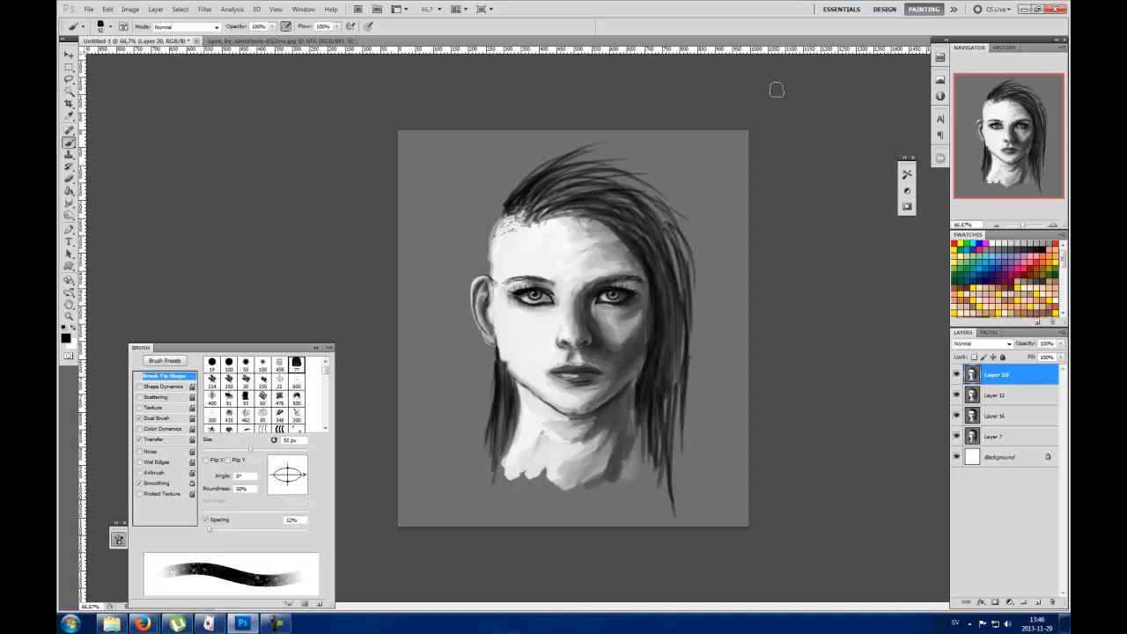
# Step: Sample the background grey and trim the outer edge of the shaved temple with a 36 px brush
pyautogui.keyDown('alt'); pyautogui.click(476, 220); pyautogui.keyUp('alt')
pyautogui.rightClick(480, 227)
pyautogui.click(507, 255)
pyautogui.click(362, 205)
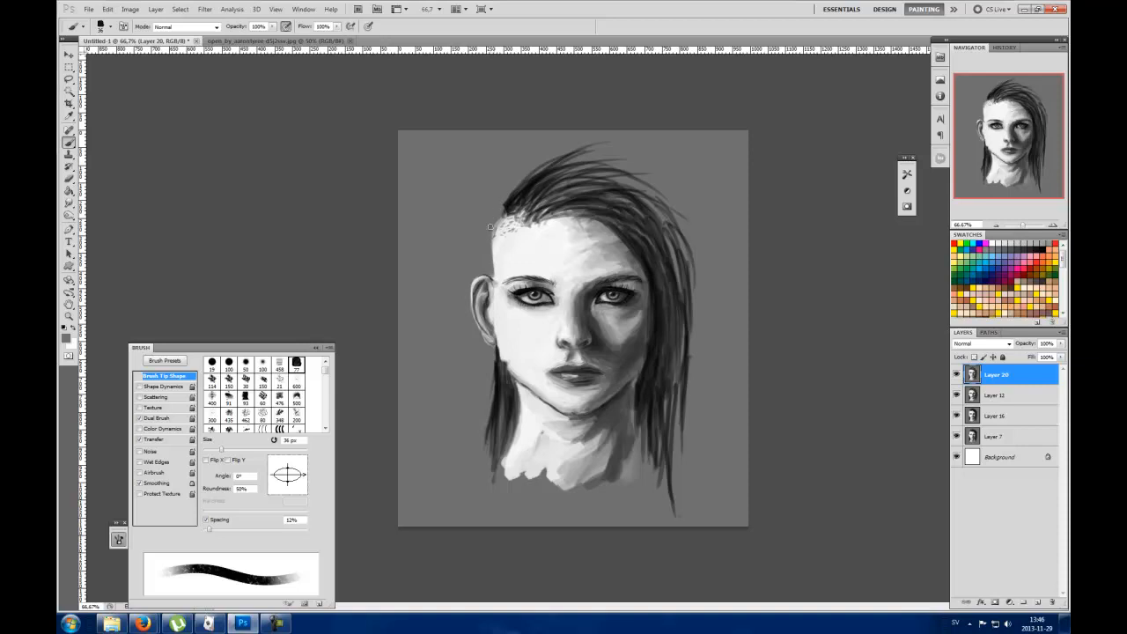
# Step: Repaint the edge where the hair meets the lit cheek just below the ear
pyautogui.keyDown('alt'); pyautogui.click(505, 361); pyautogui.keyUp('alt')
pyautogui.moveTo(502, 342); pyautogui.dragTo(509, 377)
pyautogui.keyDown('alt'); pyautogui.click(510, 340); pyautogui.keyUp('alt')
# Step: Smooth the forehead and the shaved temple with sampled skin tones, using a 77 px brush
pyautogui.rightClick(586, 231)
pyautogui.click(642, 265)
pyautogui.click(801, 171)
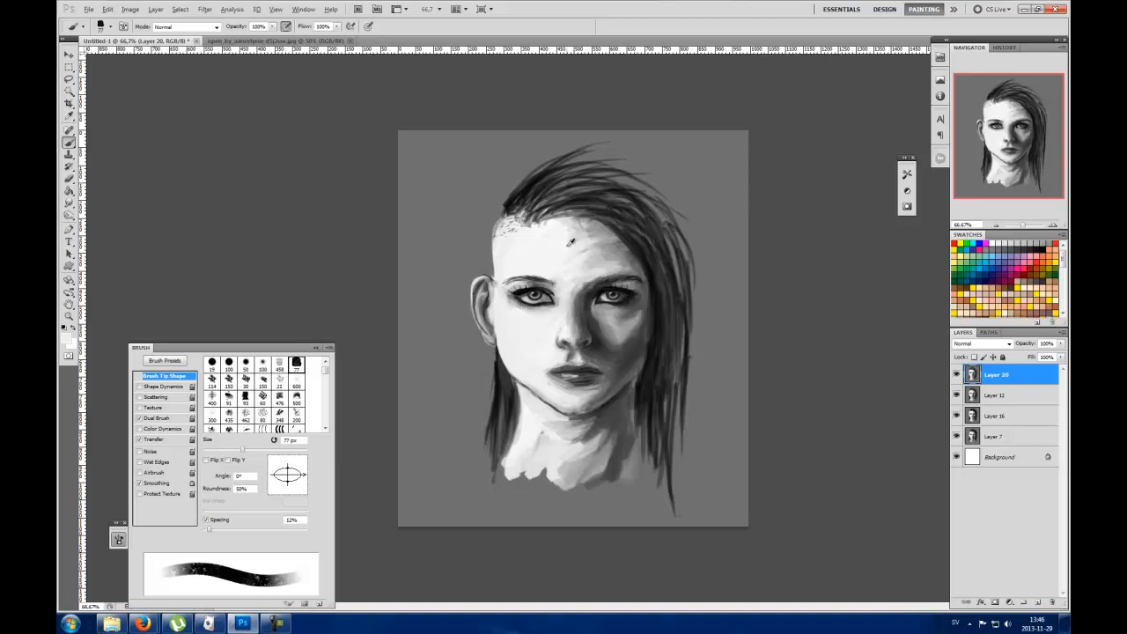
pyautogui.keyDown('alt'); pyautogui.click(606, 237); pyautogui.keyUp('alt')
pyautogui.keyDown('alt'); pyautogui.click(609, 244); pyautogui.keyUp('alt')
pyautogui.moveTo(608, 247); pyautogui.dragTo(590, 265)
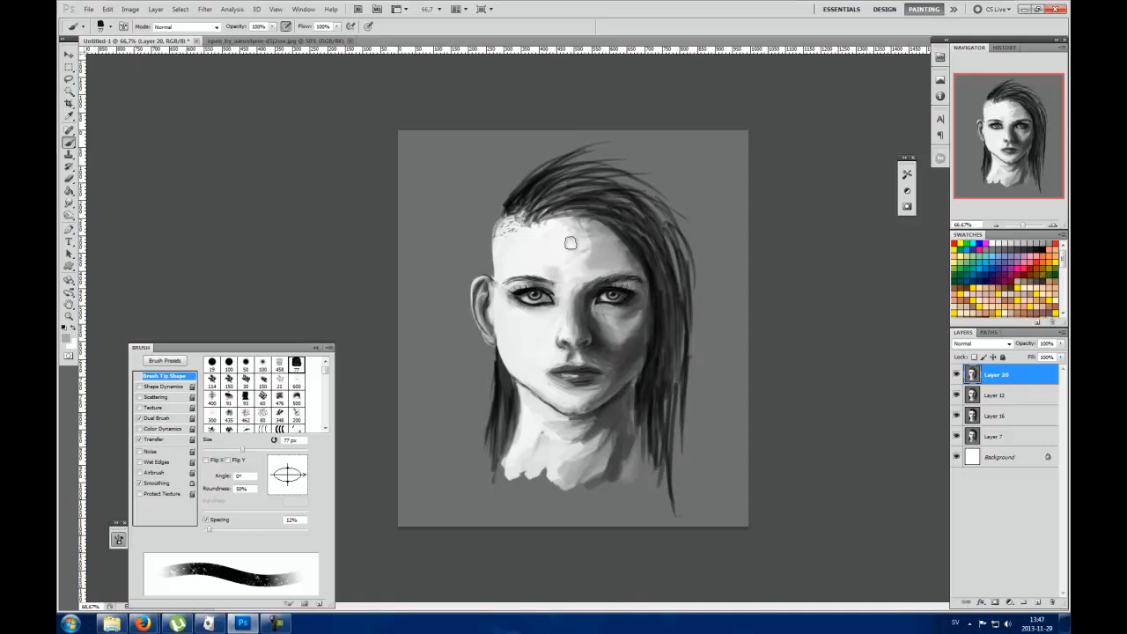
pyautogui.keyDown('alt'); pyautogui.click(563, 258); pyautogui.keyUp('alt')
pyautogui.moveTo(582, 229)
pyautogui.mouseDown()
pyautogui.moveTo(596, 233)
pyautogui.moveTo(581, 247)
pyautogui.moveTo(587, 258)
pyautogui.mouseUp()
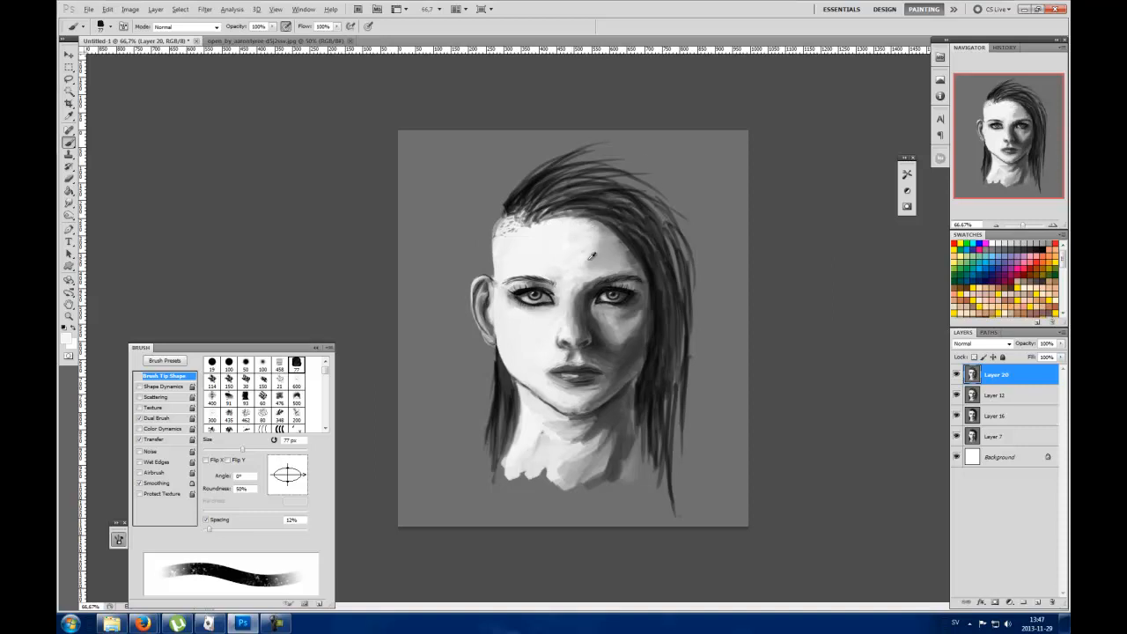
pyautogui.moveTo(592, 260)
pyautogui.mouseDown()
pyautogui.moveTo(603, 235)
pyautogui.moveTo(601, 266)
pyautogui.moveTo(604, 233)
pyautogui.mouseUp()
pyautogui.keyDown('alt'); pyautogui.click(569, 243); pyautogui.keyUp('alt')
pyautogui.moveTo(503, 236)
pyautogui.mouseDown()
pyautogui.moveTo(511, 248)
pyautogui.moveTo(493, 214)
pyautogui.moveTo(487, 241)
pyautogui.moveTo(498, 251)
pyautogui.mouseUp()
pyautogui.keyDown('alt'); pyautogui.click(492, 216); pyautogui.keyUp('alt')
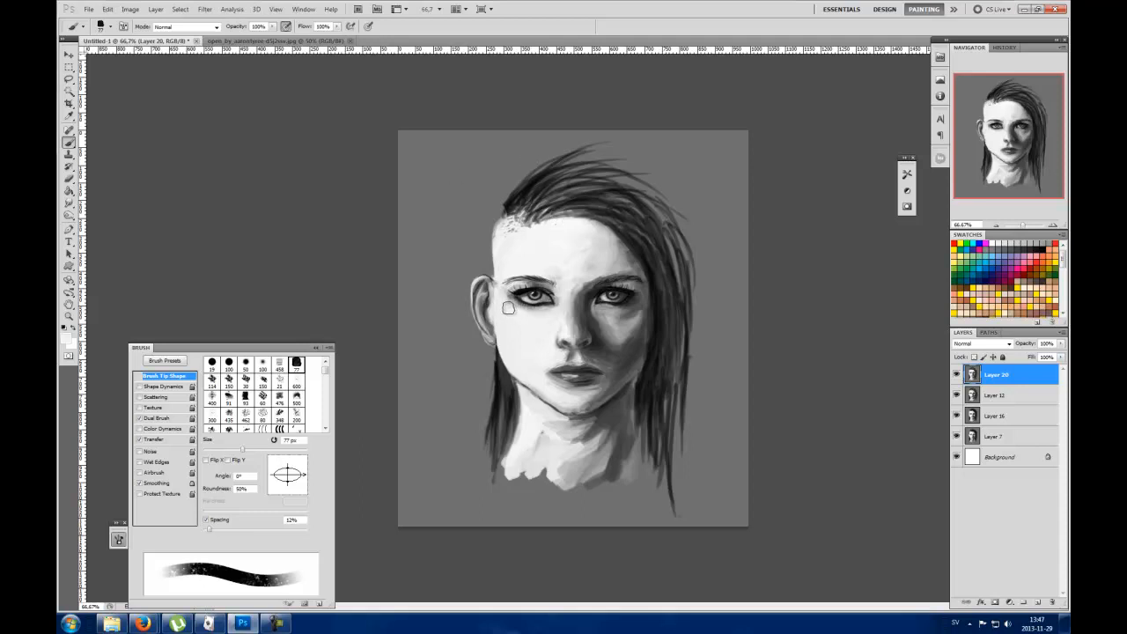
# Step: Touch up the nose bridge and the lit cheek near the jaw with a 45 px brush
pyautogui.rightClick(561, 285)
pyautogui.click(602, 310)
pyautogui.click(806, 236)
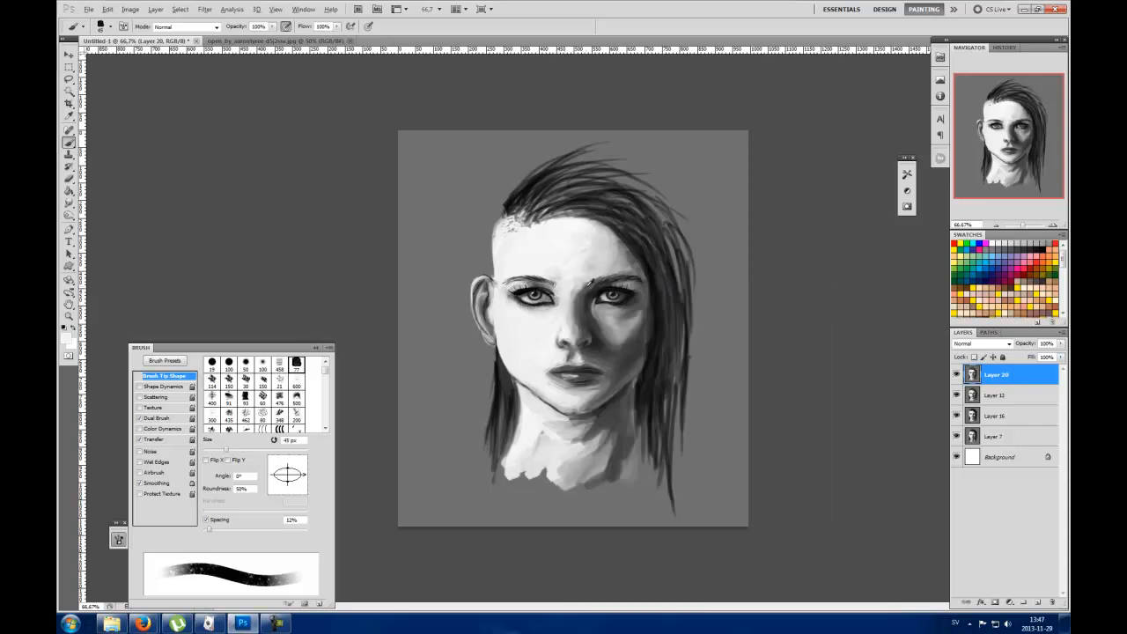
pyautogui.keyDown('alt'); pyautogui.click(578, 295); pyautogui.keyUp('alt')
pyautogui.press('alt')
pyautogui.keyDown('alt'); pyautogui.click(539, 380); pyautogui.keyUp('alt')
# Step: Sample the shadow tone under the nose and refine the nostrils and nose base with a 27 px brush
pyautogui.keyDown('alt'); pyautogui.click(575, 354); pyautogui.keyUp('alt')
pyautogui.rightClick(574, 343)
pyautogui.click(598, 368)
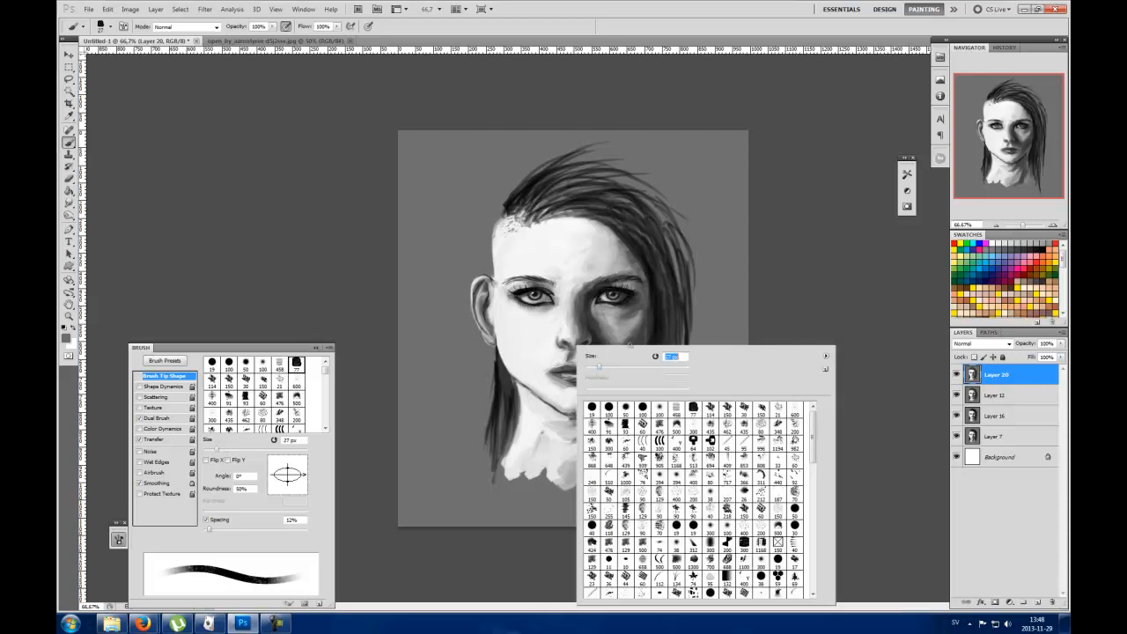
pyautogui.click(564, 342)
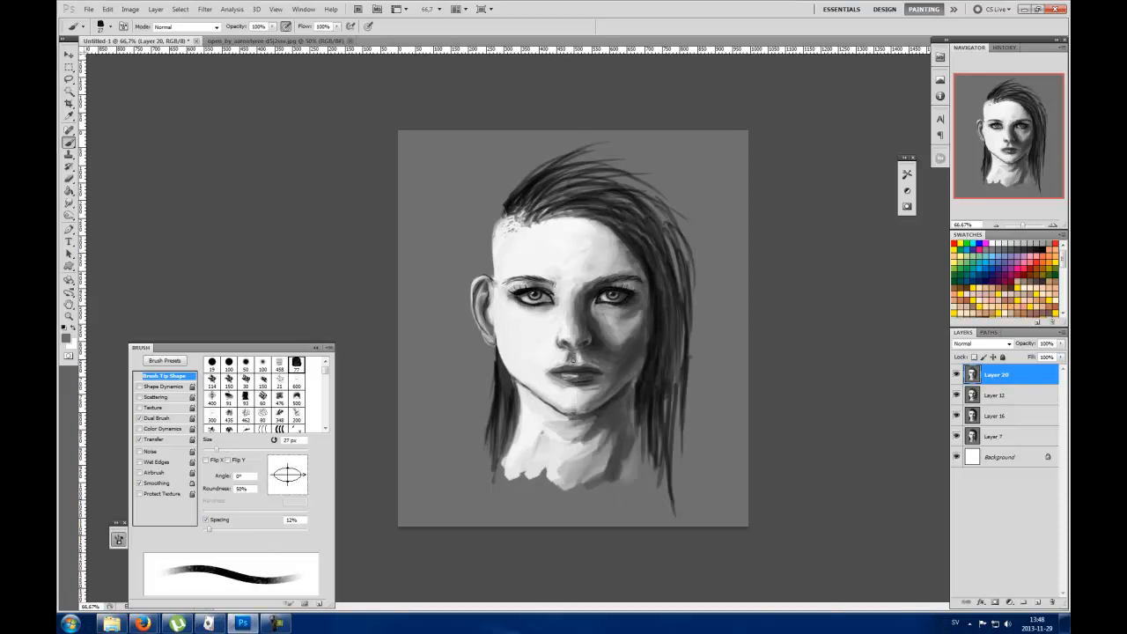
pyautogui.keyDown('alt'); pyautogui.click(567, 350); pyautogui.keyUp('alt')
pyautogui.keyDown('alt'); pyautogui.click(582, 351); pyautogui.keyUp('alt')
# Step: Refine the skin around the mouth and the lips with a 17 px brush
pyautogui.rightClick(585, 359)
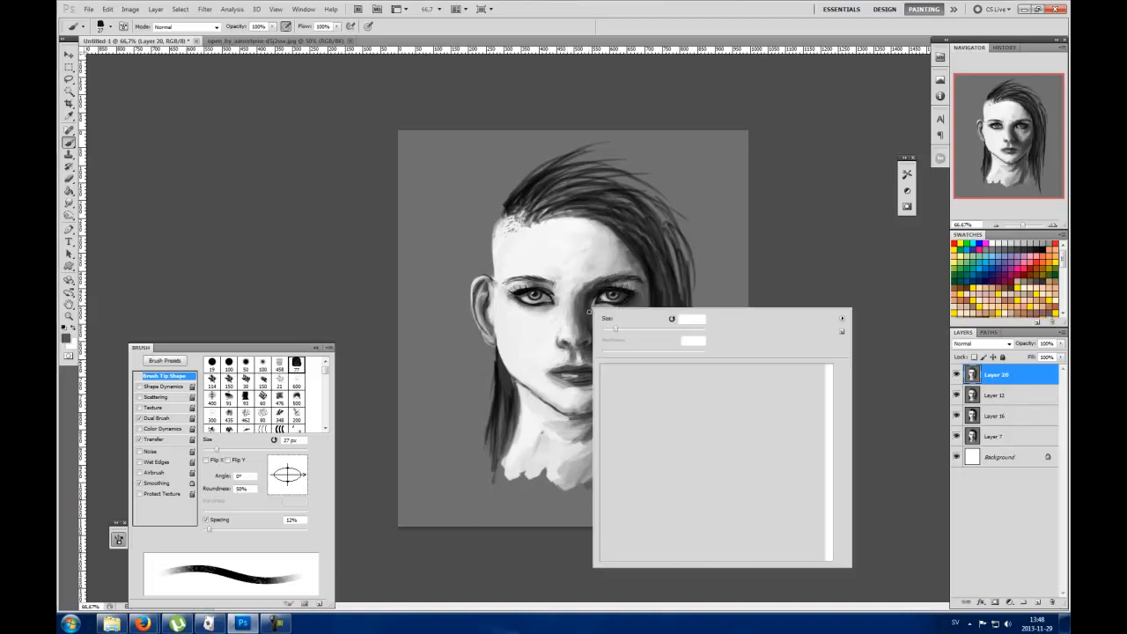
pyautogui.moveTo(615, 330); pyautogui.dragTo(608, 331)
pyautogui.click(552, 355)
pyautogui.keyDown('alt'); pyautogui.click(552, 355); pyautogui.keyUp('alt')
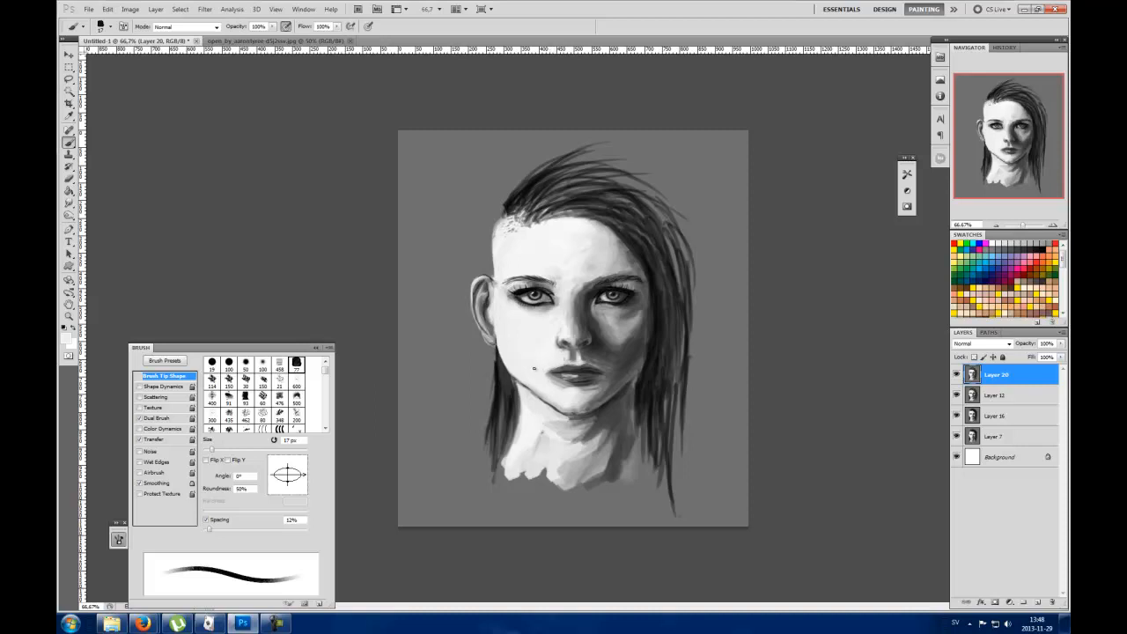
pyautogui.keyDown('alt'); pyautogui.click(562, 370); pyautogui.keyUp('alt')
pyautogui.keyDown('alt'); pyautogui.click(576, 381); pyautogui.keyUp('alt')
# Step: Shade the shadowed cheek and jawline from the mouth to the chin with a 40 px brush
pyautogui.rightClick(623, 325)
pyautogui.moveTo(646, 347); pyautogui.dragTo(660, 347)
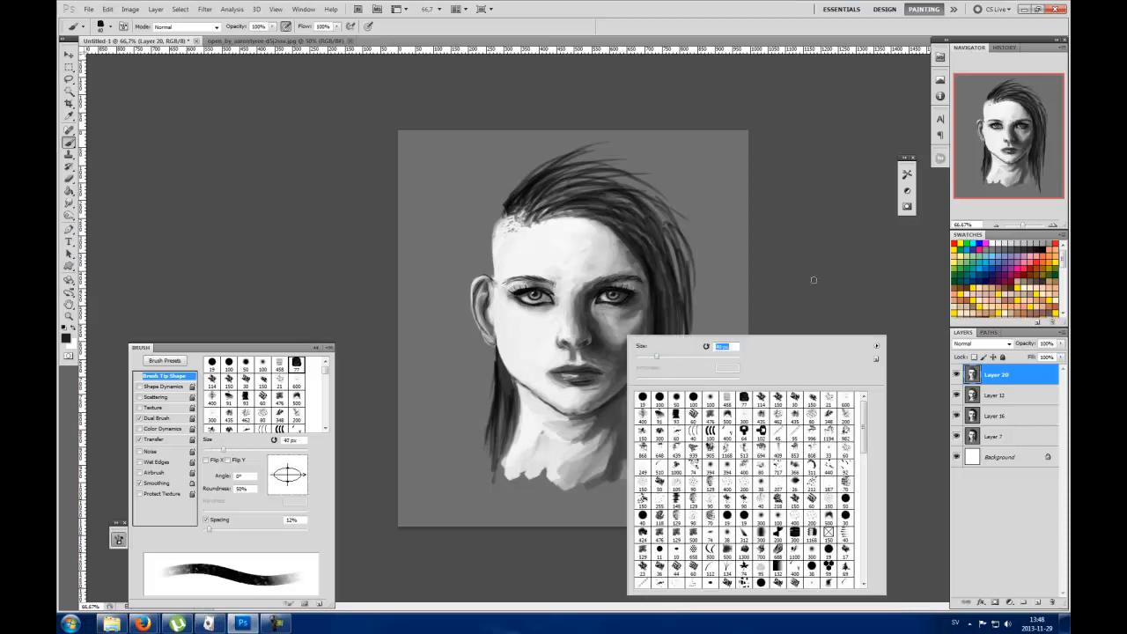
pyautogui.click(751, 306)
pyautogui.keyDown('alt'); pyautogui.click(610, 376); pyautogui.keyUp('alt')
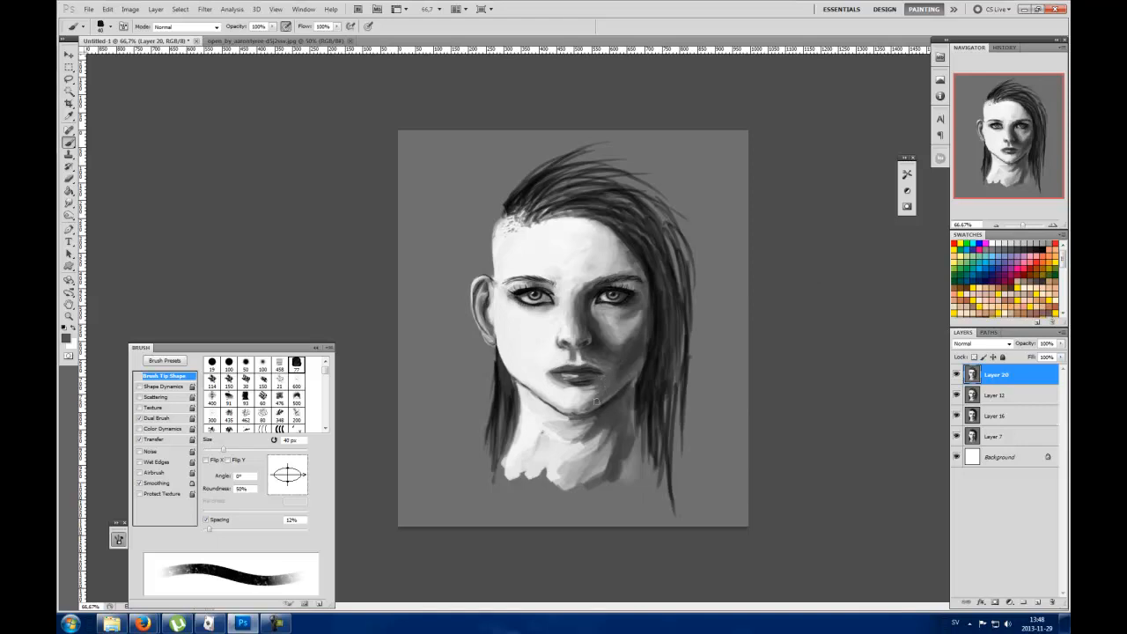
pyautogui.keyDown('alt'); pyautogui.click(641, 349); pyautogui.keyUp('alt')
pyautogui.moveTo(637, 365); pyautogui.dragTo(601, 398)
# Step: Fill the hair on top of the head and down the long side with black, using a 92 px brush
pyautogui.keyDown('alt'); pyautogui.click(649, 260); pyautogui.keyUp('alt')
pyautogui.rightClick(622, 225)
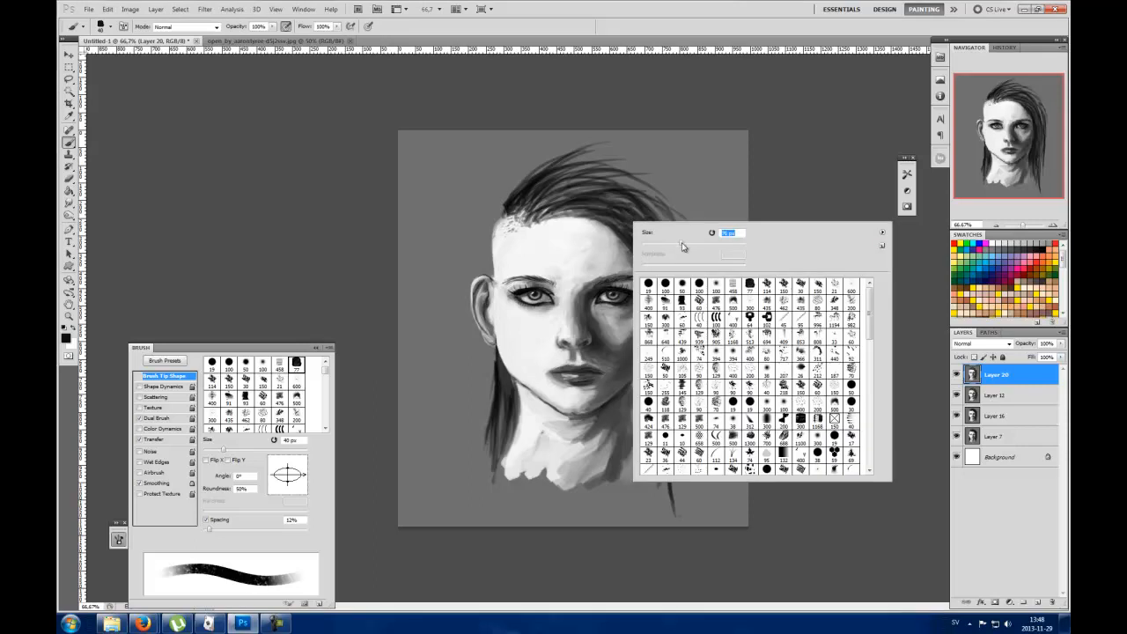
pyautogui.click(682, 243)
pyautogui.click(778, 172)
pyautogui.moveTo(600, 206)
pyautogui.mouseDown()
pyautogui.moveTo(658, 262)
pyautogui.moveTo(666, 303)
pyautogui.moveTo(674, 273)
pyautogui.mouseUp()
pyautogui.moveTo(608, 182); pyautogui.dragTo(685, 315)
pyautogui.moveTo(644, 217)
pyautogui.mouseDown()
pyautogui.moveTo(675, 264)
pyautogui.moveTo(677, 343)
pyautogui.moveTo(663, 365)
pyautogui.mouseUp()
pyautogui.moveTo(654, 265); pyautogui.dragTo(656, 407)
pyautogui.moveTo(667, 291); pyautogui.dragTo(665, 424)
pyautogui.moveTo(675, 335); pyautogui.dragTo(667, 421)
pyautogui.moveTo(565, 203)
pyautogui.mouseDown()
pyautogui.moveTo(610, 196)
pyautogui.moveTo(615, 207)
pyautogui.moveTo(639, 193)
pyautogui.mouseUp()
pyautogui.moveTo(557, 181)
pyautogui.mouseDown()
pyautogui.moveTo(590, 211)
pyautogui.moveTo(643, 207)
pyautogui.moveTo(565, 182)
pyautogui.moveTo(672, 252)
pyautogui.mouseUp()
pyautogui.moveTo(630, 203); pyautogui.dragTo(679, 281)
pyautogui.moveTo(573, 207)
pyautogui.mouseDown()
pyautogui.moveTo(627, 226)
pyautogui.moveTo(630, 198)
pyautogui.mouseUp()
pyautogui.moveTo(532, 206)
pyautogui.mouseDown()
pyautogui.moveTo(593, 199)
pyautogui.moveTo(538, 212)
pyautogui.moveTo(608, 204)
pyautogui.mouseUp()
pyautogui.moveTo(524, 217)
pyautogui.mouseDown()
pyautogui.moveTo(550, 204)
pyautogui.moveTo(552, 182)
pyautogui.moveTo(542, 200)
pyautogui.moveTo(585, 178)
pyautogui.mouseUp()
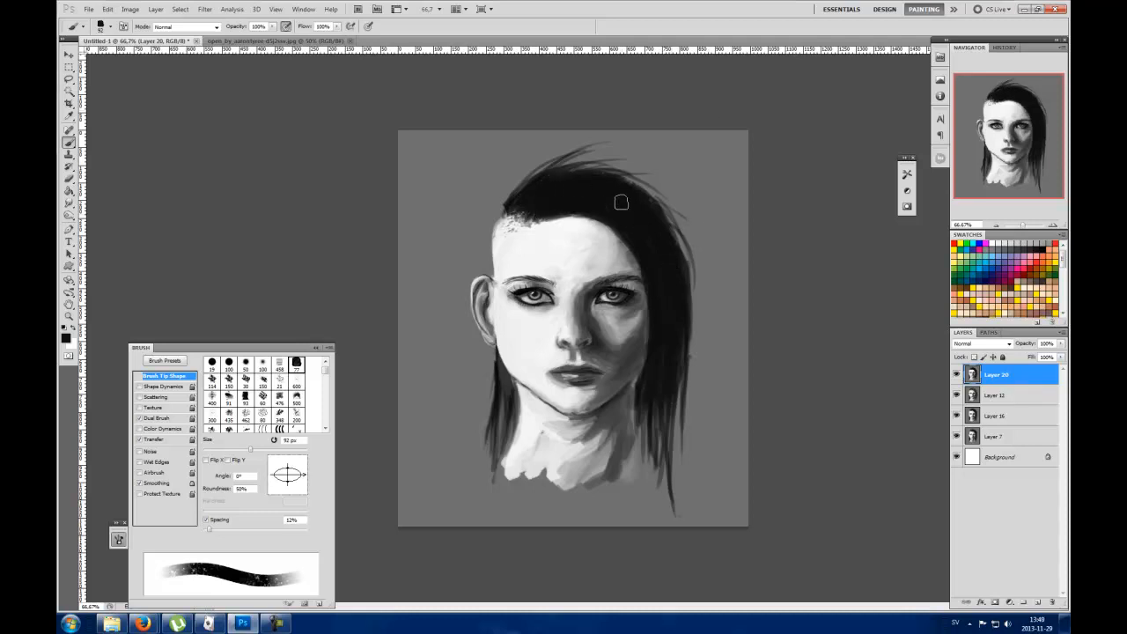
# Step: Paint lighter and dark strands along the hairline above the shaved temple with a 34 px brush
pyautogui.rightClick(546, 186)
pyautogui.moveTo(606, 215); pyautogui.dragTo(573, 213)
pyautogui.click(564, 128)
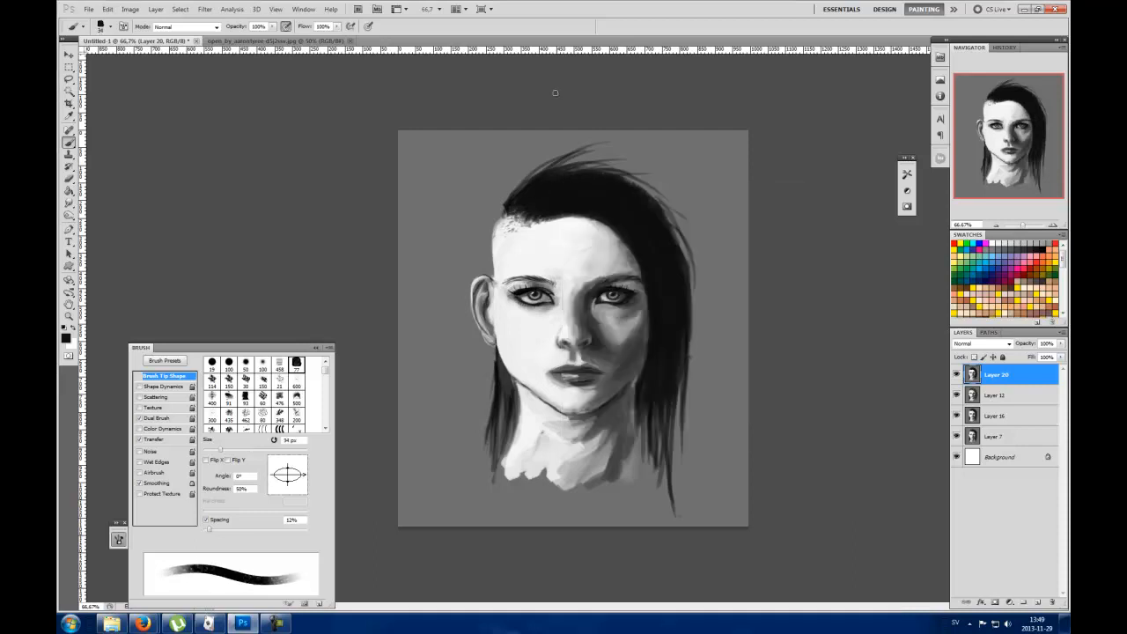
pyautogui.press('x')
pyautogui.moveTo(509, 208)
pyautogui.mouseDown()
pyautogui.moveTo(577, 158)
pyautogui.moveTo(517, 204)
pyautogui.moveTo(547, 181)
pyautogui.moveTo(521, 209)
pyautogui.moveTo(567, 175)
pyautogui.moveTo(527, 209)
pyautogui.moveTo(573, 184)
pyautogui.moveTo(520, 210)
pyautogui.moveTo(548, 185)
pyautogui.mouseUp()
pyautogui.press('x')
pyautogui.keyDown('alt'); pyautogui.click(510, 207); pyautogui.keyUp('alt')
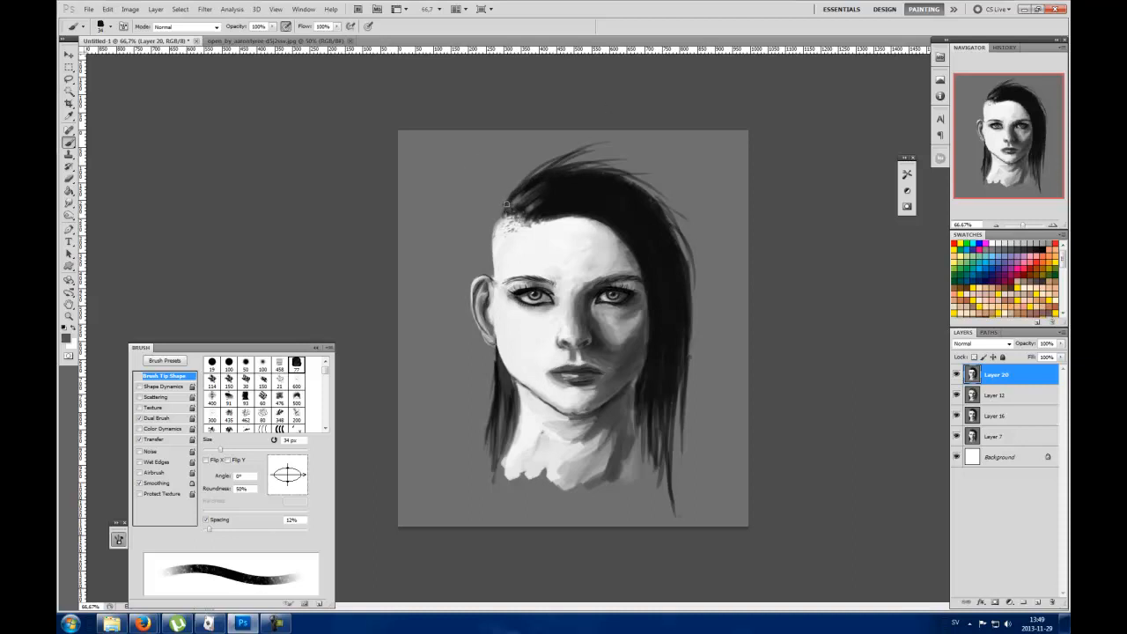
pyautogui.moveTo(532, 214); pyautogui.dragTo(542, 207)
pyautogui.keyDown('alt'); pyautogui.click(568, 202); pyautogui.keyUp('alt')
# Step: Sample face tones and soften the nose bridge with a 52 px brush
pyautogui.keyDown('alt'); pyautogui.click(602, 271); pyautogui.keyUp('alt')
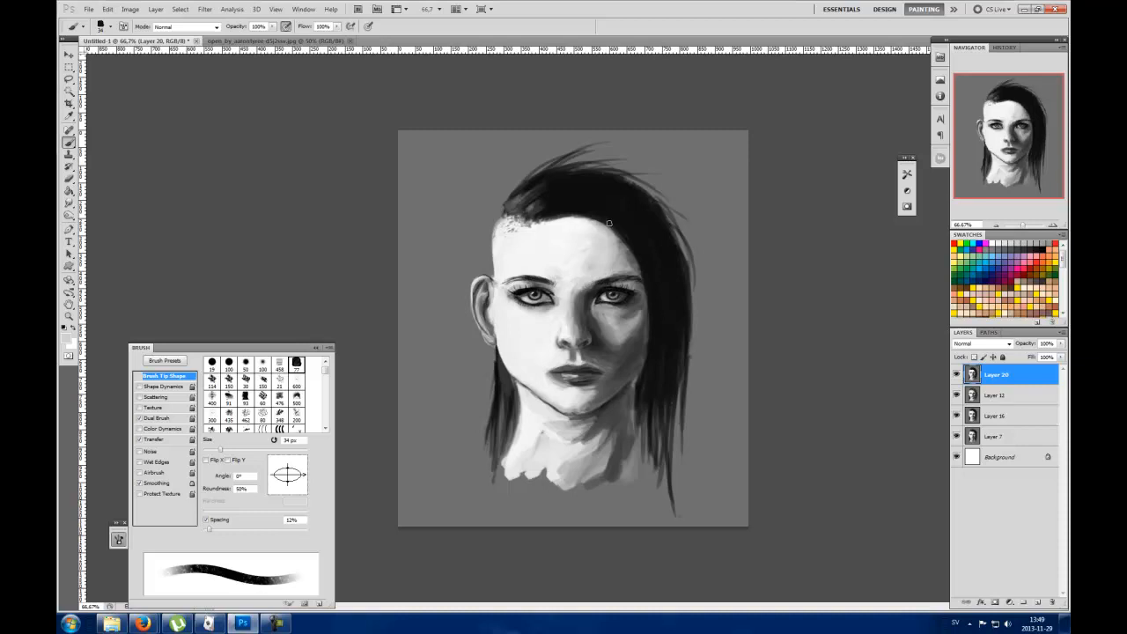
pyautogui.keyDown('alt'); pyautogui.click(568, 332); pyautogui.keyUp('alt')
pyautogui.rightClick(580, 263)
pyautogui.moveTo(612, 310); pyautogui.dragTo(625, 311)
pyautogui.click(770, 236)
pyautogui.keyDown('alt'); pyautogui.click(574, 321); pyautogui.keyUp('alt')
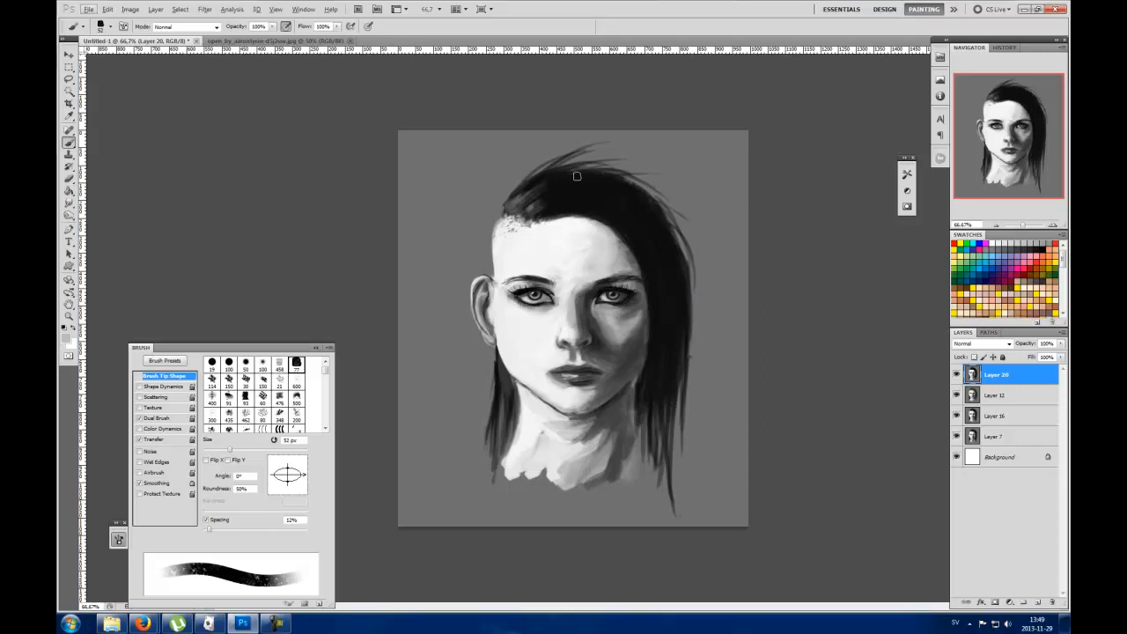
# Step: Refine the shadow along the side of the nose and between the brows with a 32 px brush
pyautogui.rightClick(589, 303)
pyautogui.click(623, 326)
pyautogui.click(785, 232)
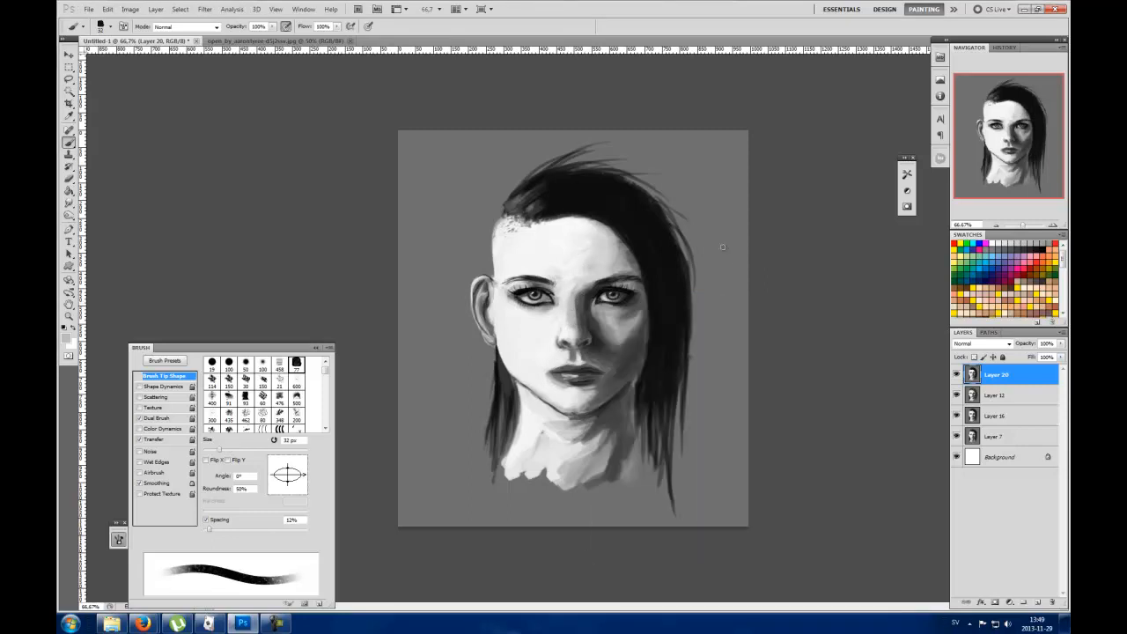
pyautogui.moveTo(585, 302); pyautogui.dragTo(583, 326)
pyautogui.keyDown('alt'); pyautogui.click(583, 303); pyautogui.keyUp('alt')
pyautogui.keyDown('alt'); pyautogui.click(584, 315); pyautogui.keyUp('alt')
pyautogui.keyDown('alt'); pyautogui.click(576, 286); pyautogui.keyUp('alt')
pyautogui.keyDown('alt'); pyautogui.click(541, 268); pyautogui.keyUp('alt')
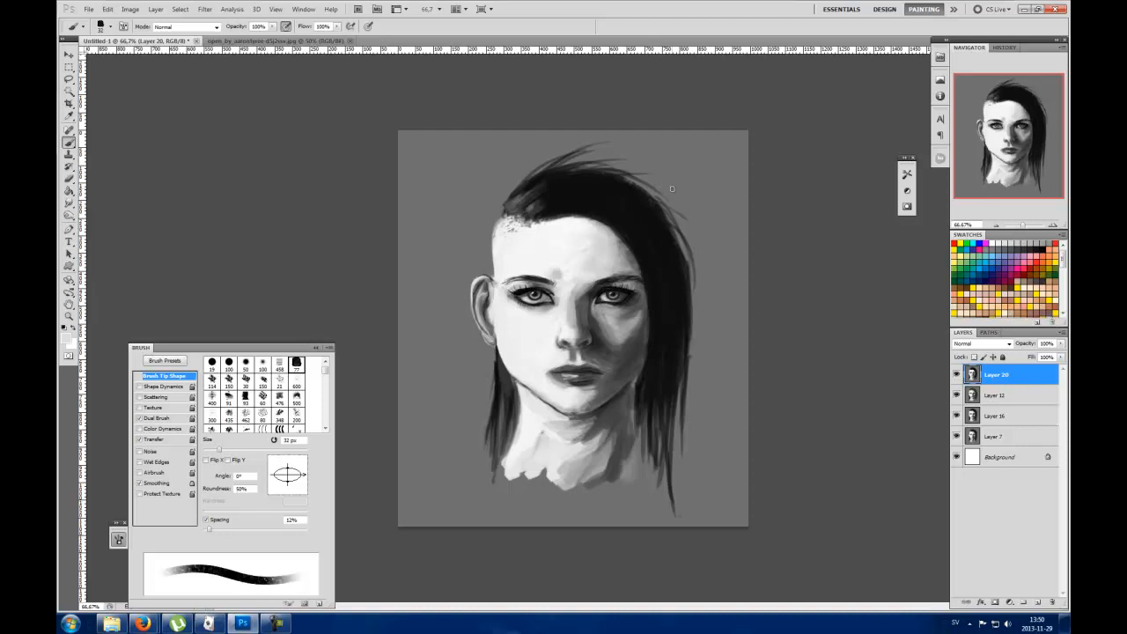
# Step: Darken the hair strands below the ear, beside the lit side of the neck, with black
pyautogui.keyDown('alt'); pyautogui.click(498, 372); pyautogui.keyUp('alt')
pyautogui.moveTo(518, 384)
pyautogui.mouseDown()
pyautogui.moveTo(508, 455)
pyautogui.moveTo(514, 407)
pyautogui.mouseUp()
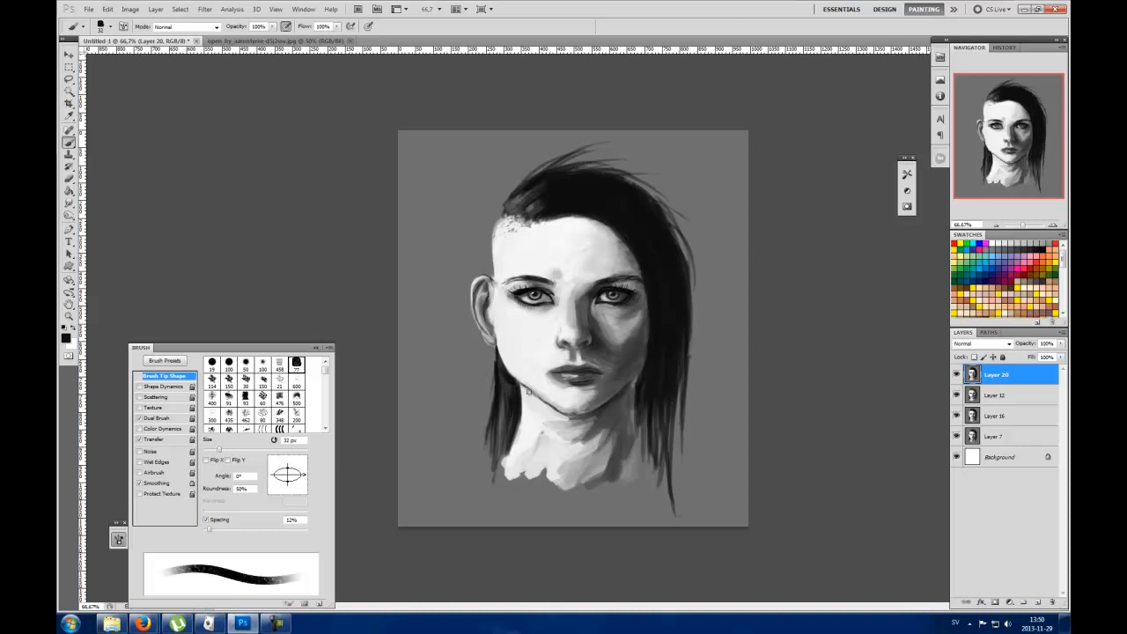
pyautogui.moveTo(515, 393); pyautogui.dragTo(510, 429)
pyautogui.moveTo(504, 374); pyautogui.dragTo(503, 435)
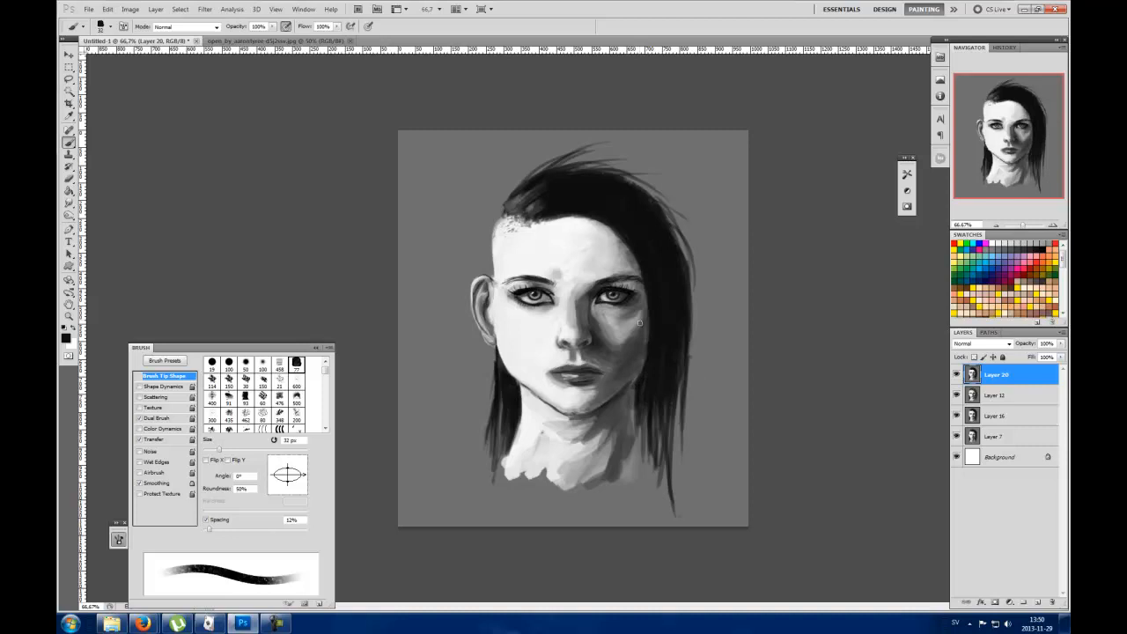
# Step: Darken the lower long hair and the neck shadow beneath the shadowed side of the jaw
pyautogui.moveTo(639, 388)
pyautogui.mouseDown()
pyautogui.moveTo(648, 448)
pyautogui.moveTo(646, 378)
pyautogui.moveTo(664, 450)
pyautogui.mouseUp()
pyautogui.keyDown('alt'); pyautogui.click(623, 396); pyautogui.keyUp('alt')
pyautogui.keyDown('alt'); pyautogui.click(623, 391); pyautogui.keyUp('alt')
pyautogui.moveTo(629, 396); pyautogui.dragTo(632, 427)
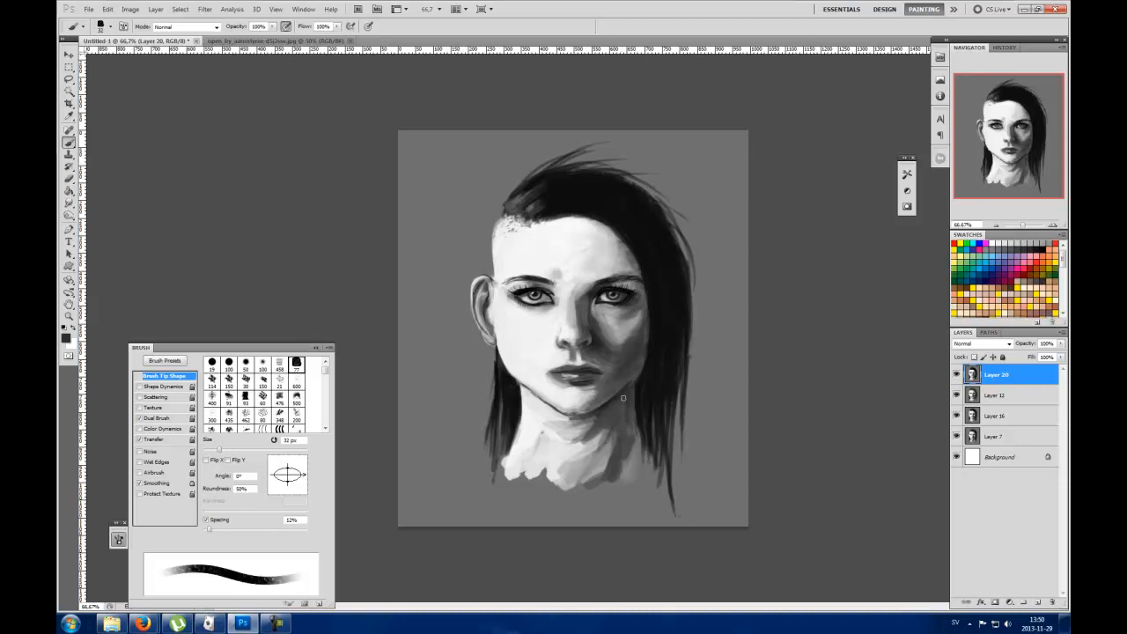
pyautogui.keyDown('alt'); pyautogui.click(646, 381); pyautogui.keyUp('alt')
# Step: Lasso the ear and copy it to a new layer
pyautogui.click(69, 78)
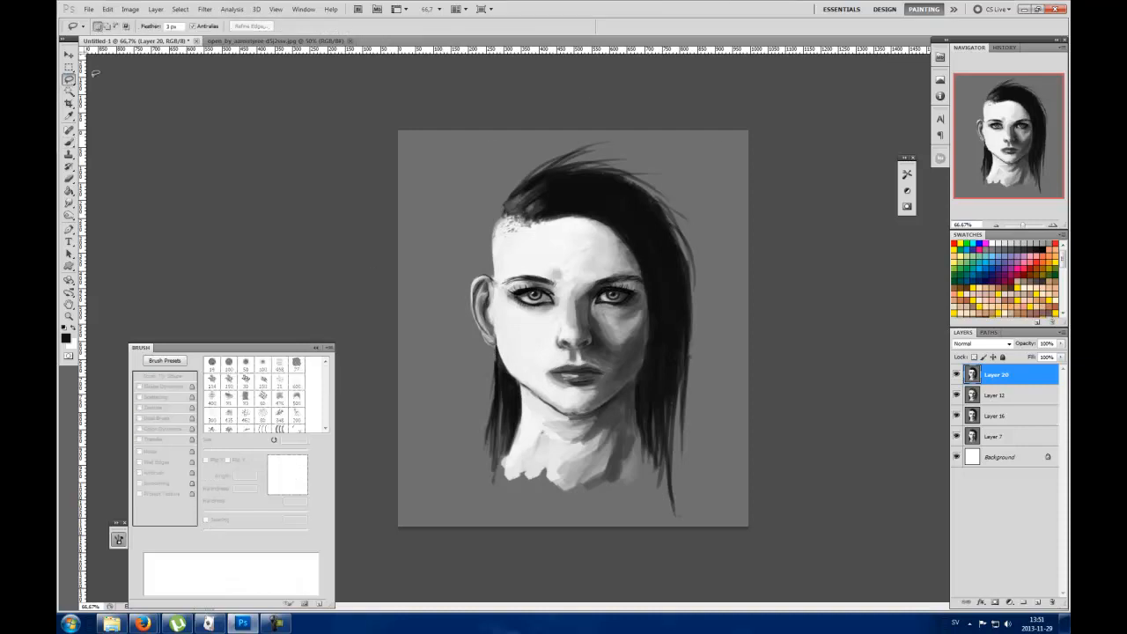
pyautogui.moveTo(500, 282); pyautogui.dragTo(481, 268)
pyautogui.moveTo(497, 358)
pyautogui.mouseDown()
pyautogui.moveTo(520, 385)
pyautogui.moveTo(501, 278)
pyautogui.mouseUp()
pyautogui.hotkey('ctrl', 'j')
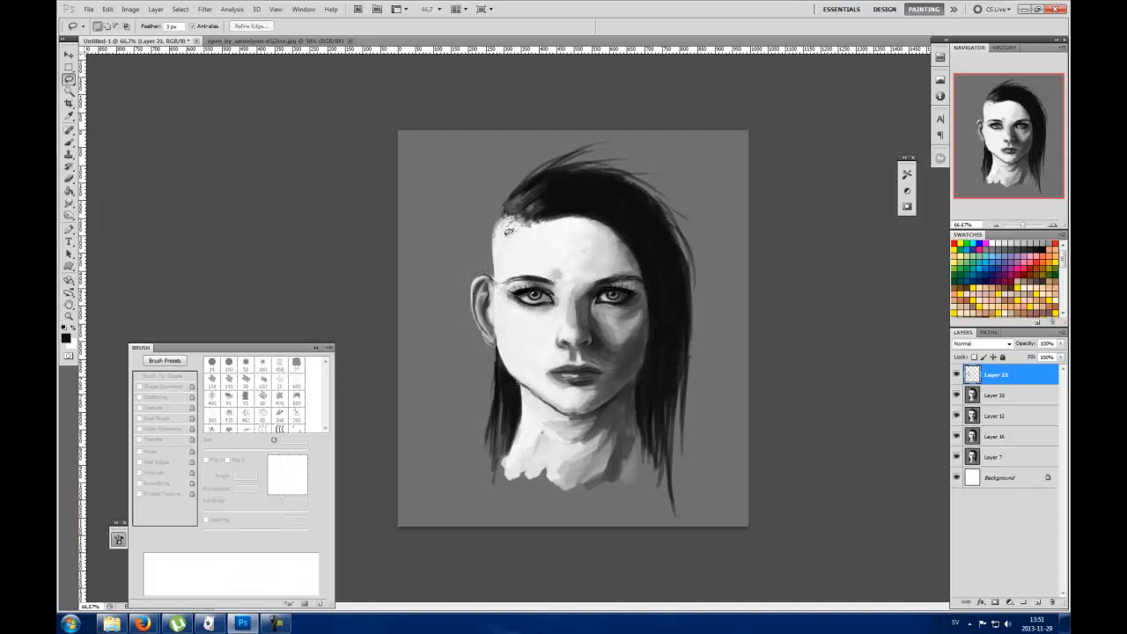
# Step: Rotate the copied ear slightly counter-clockwise and nudge it down and inward against the face
pyautogui.hotkey('ctrl', 't')
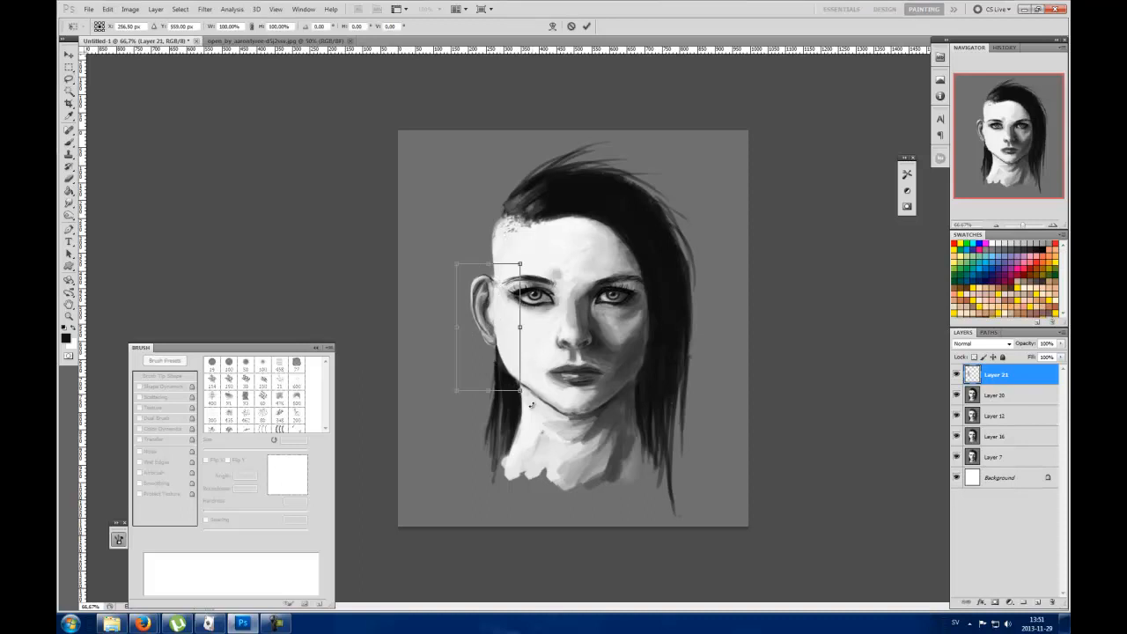
pyautogui.moveTo(532, 403); pyautogui.dragTo(545, 379)
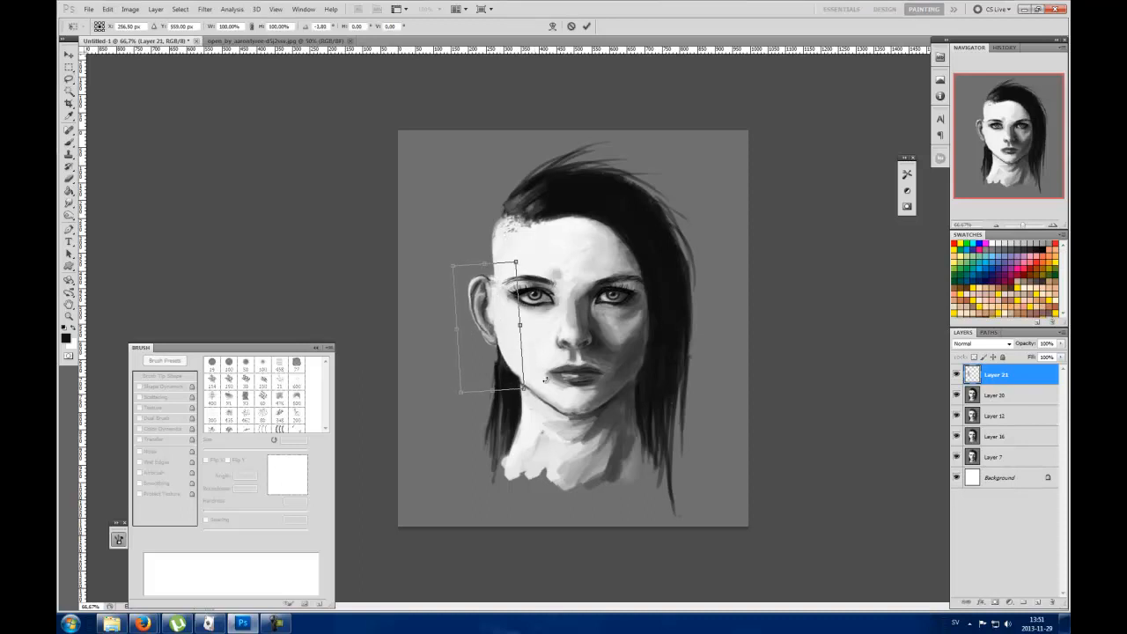
pyautogui.press('Down')
pyautogui.press('Down')
pyautogui.press('Down')
pyautogui.press('Down')
pyautogui.press('Down')
pyautogui.press('Down')
pyautogui.press('Down')
pyautogui.press('Down')
pyautogui.press('Down')
pyautogui.press('Down')
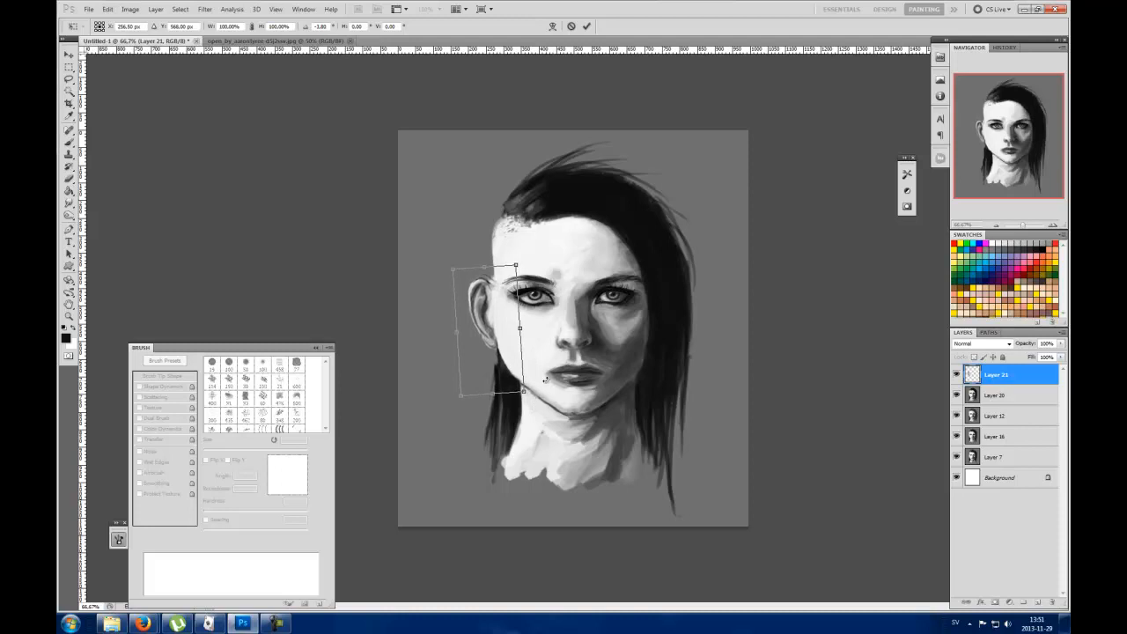
pyautogui.press('Down')
pyautogui.press('Down')
pyautogui.press('Down')
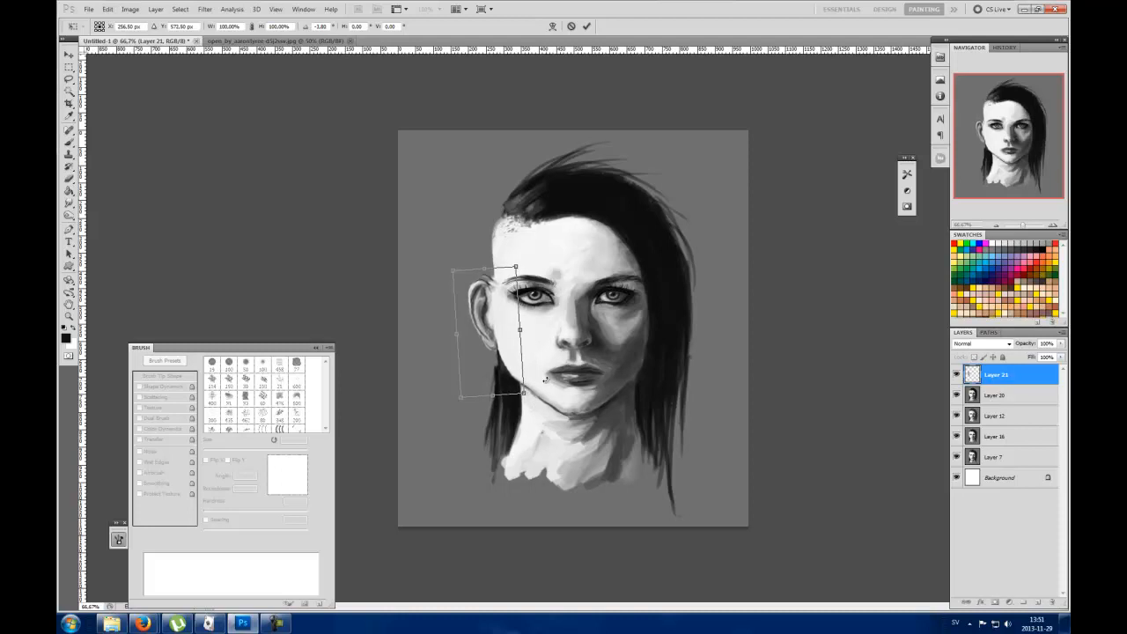
pyautogui.press('Right')
pyautogui.press('Right')
pyautogui.press('Right')
pyautogui.press('Right')
pyautogui.press('Right')
pyautogui.press('Right')
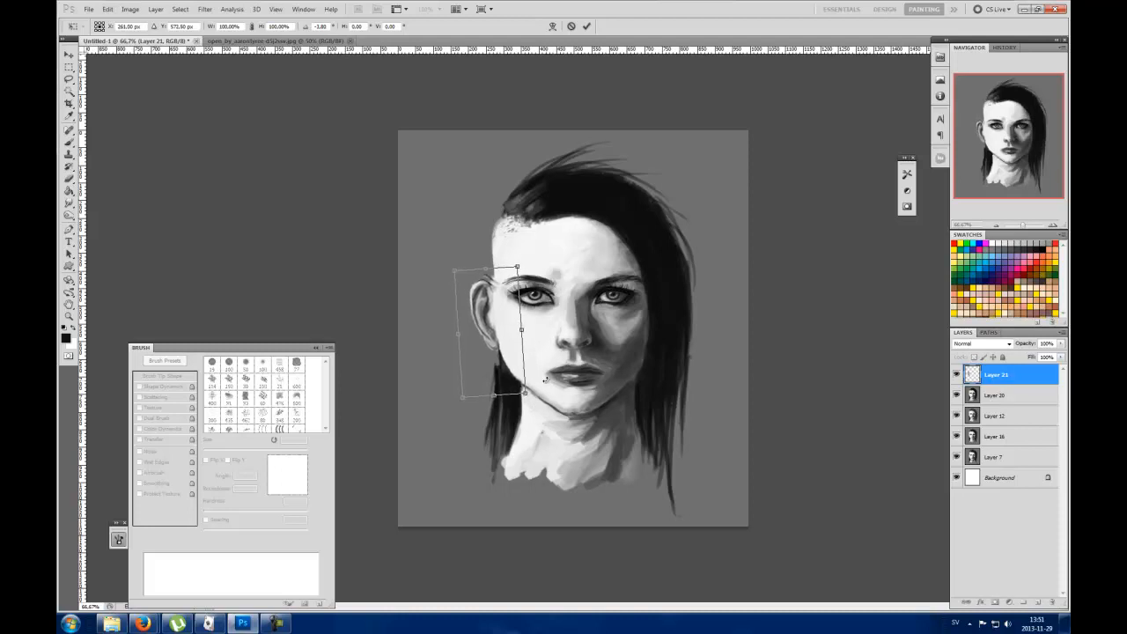
pyautogui.press('Right')
pyautogui.press('Right')
pyautogui.press('Right')
pyautogui.press('Right')
pyautogui.press('Right')
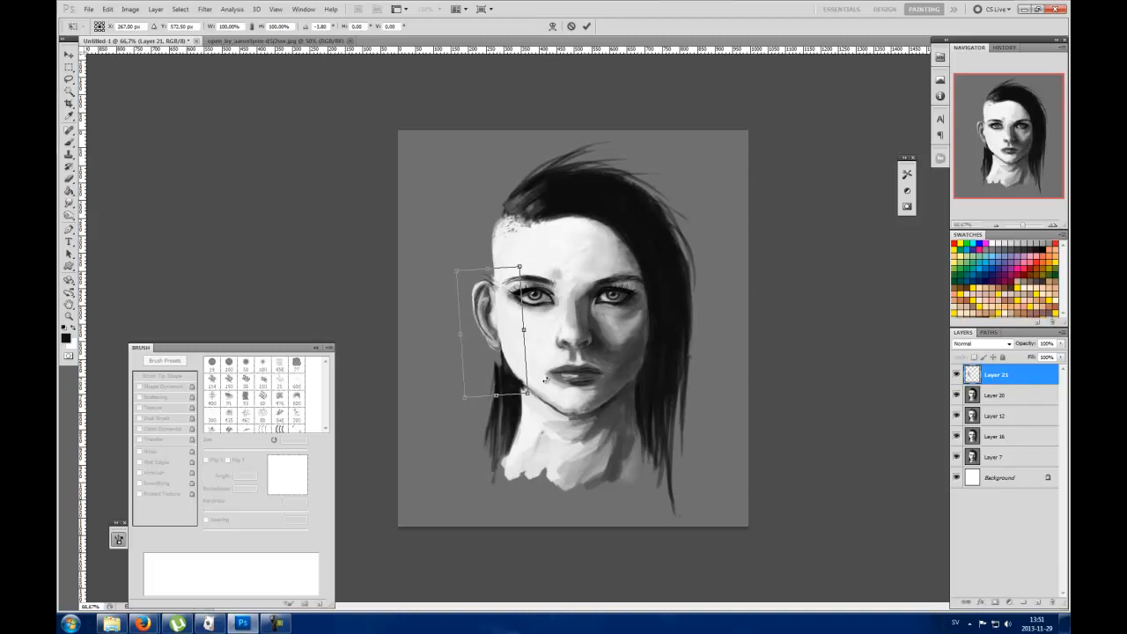
pyautogui.click(586, 26)
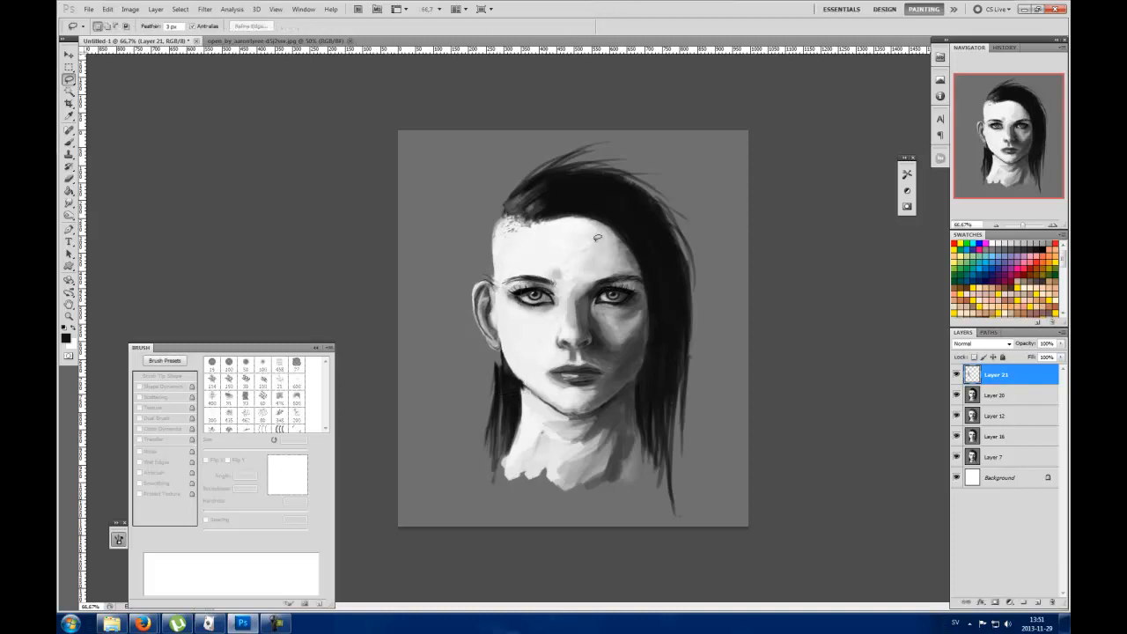
# Step: Retouch the hair directly below the repositioned ear with a 32 px brush
pyautogui.press('b')
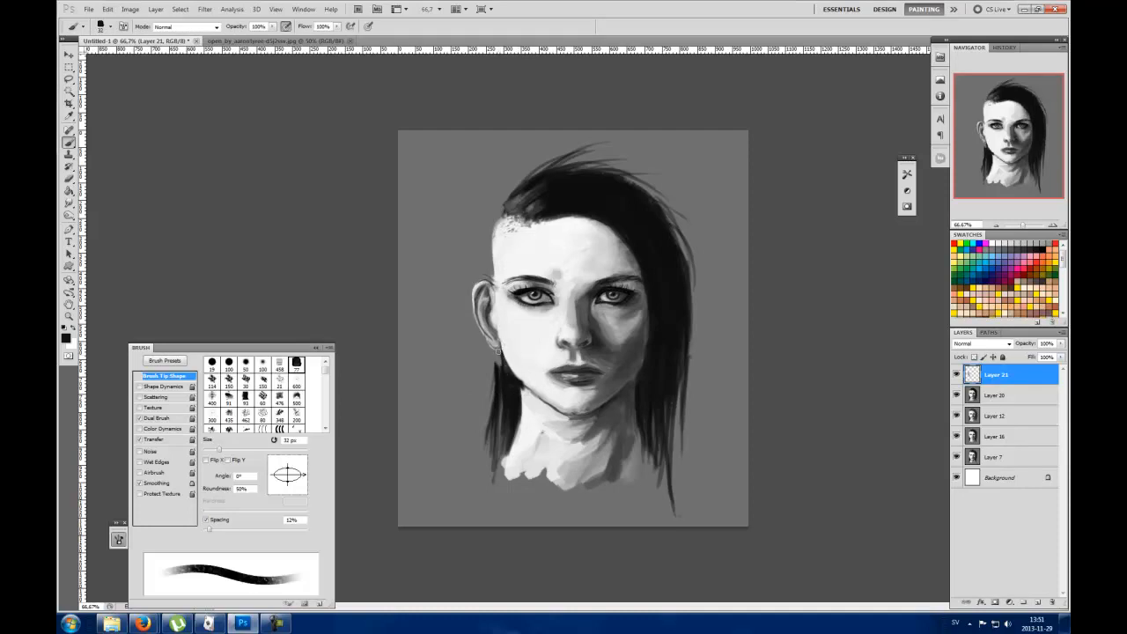
pyautogui.keyDown('alt'); pyautogui.click(492, 356); pyautogui.keyUp('alt')
pyautogui.moveTo(496, 372); pyautogui.dragTo(482, 434)
pyautogui.keyDown('alt'); pyautogui.click(530, 325); pyautogui.keyUp('alt')
pyautogui.moveTo(435, 150)
pyautogui.mouseDown()
pyautogui.moveTo(422, 197)
pyautogui.moveTo(459, 161)
pyautogui.moveTo(432, 146)
pyautogui.moveTo(462, 168)
pyautogui.moveTo(444, 199)
pyautogui.moveTo(466, 236)
pyautogui.moveTo(442, 282)
pyautogui.mouseUp()
pyautogui.moveTo(418, 231)
pyautogui.mouseDown()
pyautogui.moveTo(429, 287)
pyautogui.moveTo(449, 278)
pyautogui.mouseUp()
pyautogui.moveTo(452, 239)
pyautogui.mouseDown()
pyautogui.moveTo(440, 287)
pyautogui.moveTo(431, 282)
pyautogui.moveTo(466, 247)
pyautogui.moveTo(426, 254)
pyautogui.mouseUp()
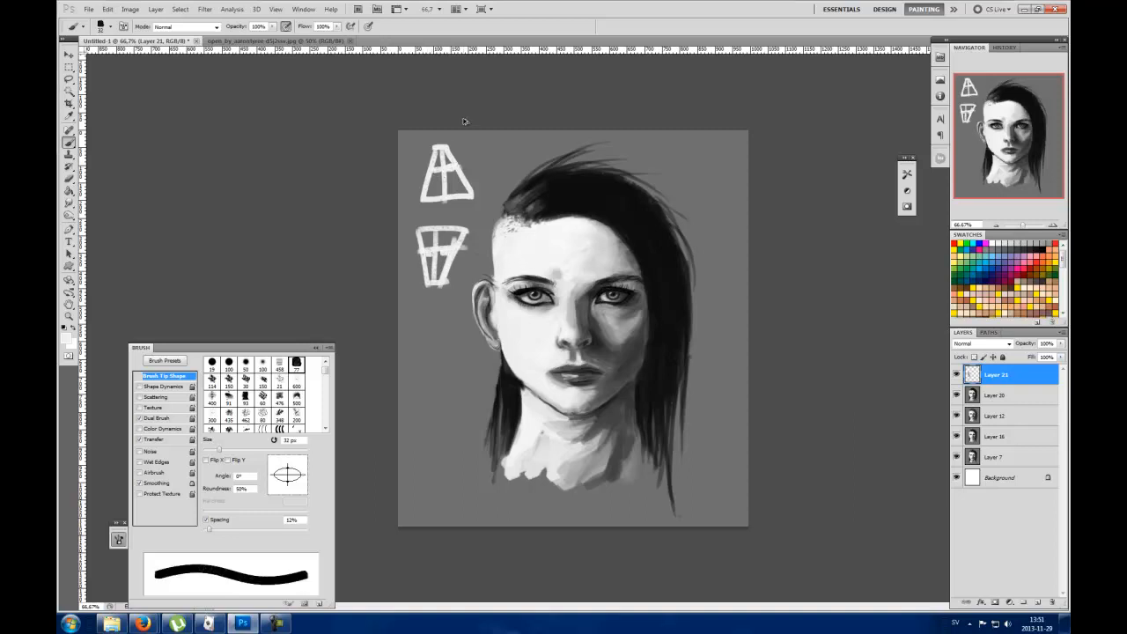
pyautogui.hotkey('ctrl', 'alt', 'z')
pyautogui.hotkey('ctrl', 'alt', 'z')
pyautogui.hotkey('ctrl', 'alt', 'z')
pyautogui.hotkey('ctrl', 'alt', 'z')
pyautogui.hotkey('ctrl', 'alt', 'z')
pyautogui.hotkey('ctrl', 'alt', 'z')
pyautogui.hotkey('ctrl', 'alt', 'z')
pyautogui.hotkey('ctrl', 'alt', 'z')
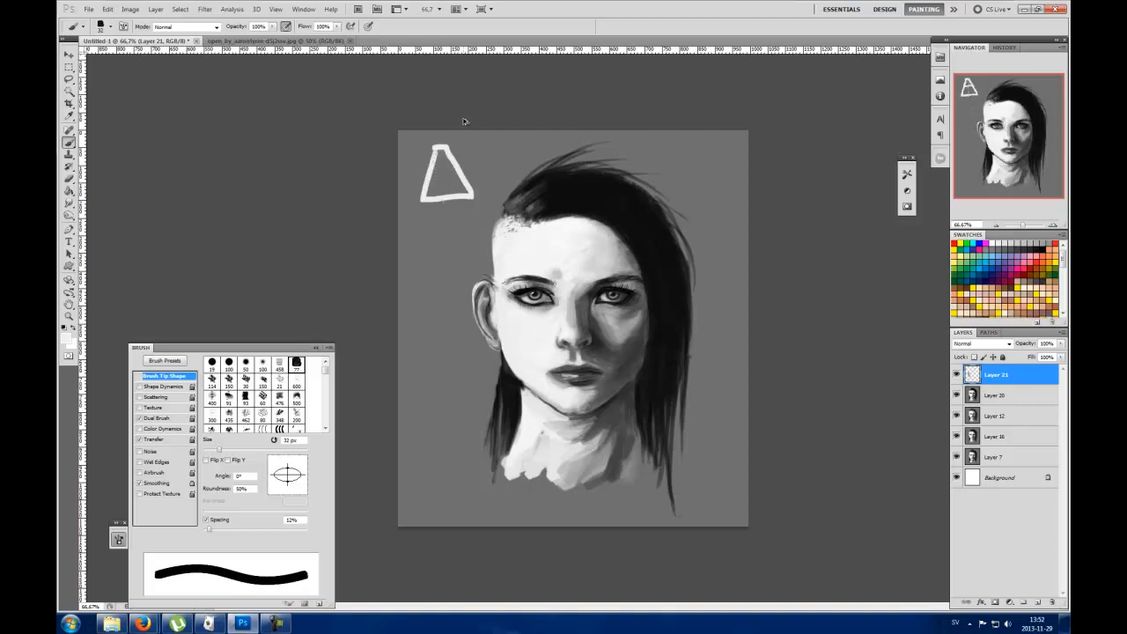
# Step: Enlarge the brush to 68 px and paint the neck shadow beneath the chin
pyautogui.keyDown('alt'); pyautogui.click(565, 422); pyautogui.keyUp('alt')
pyautogui.keyDown('alt'); pyautogui.click(528, 378); pyautogui.keyUp('alt')
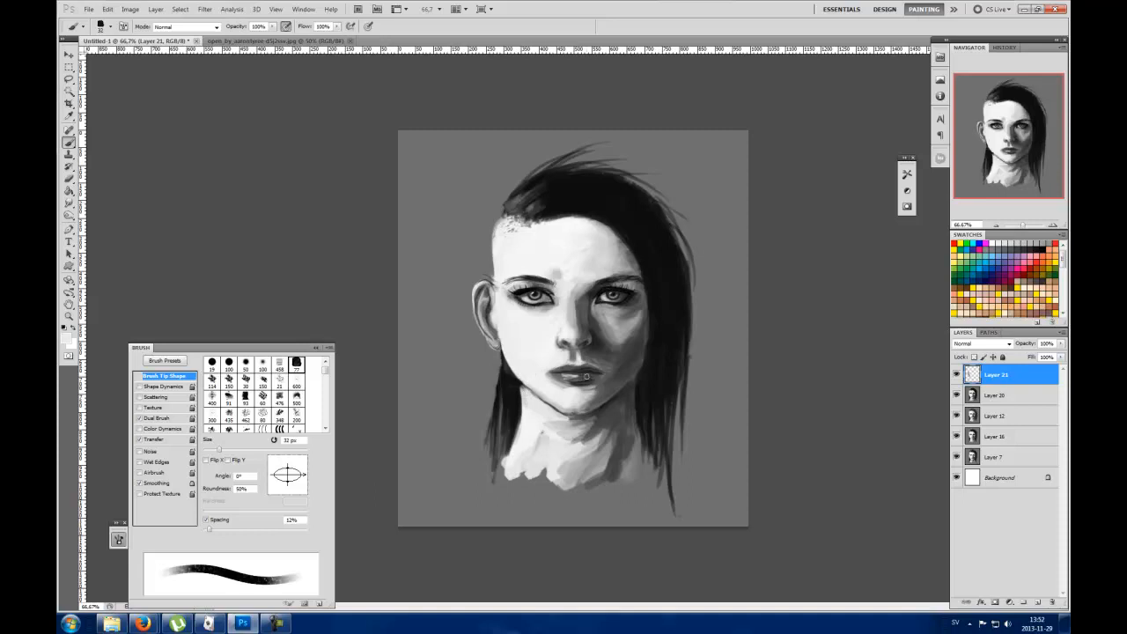
pyautogui.rightClick(622, 266)
pyautogui.moveTo(651, 291); pyautogui.dragTo(674, 294)
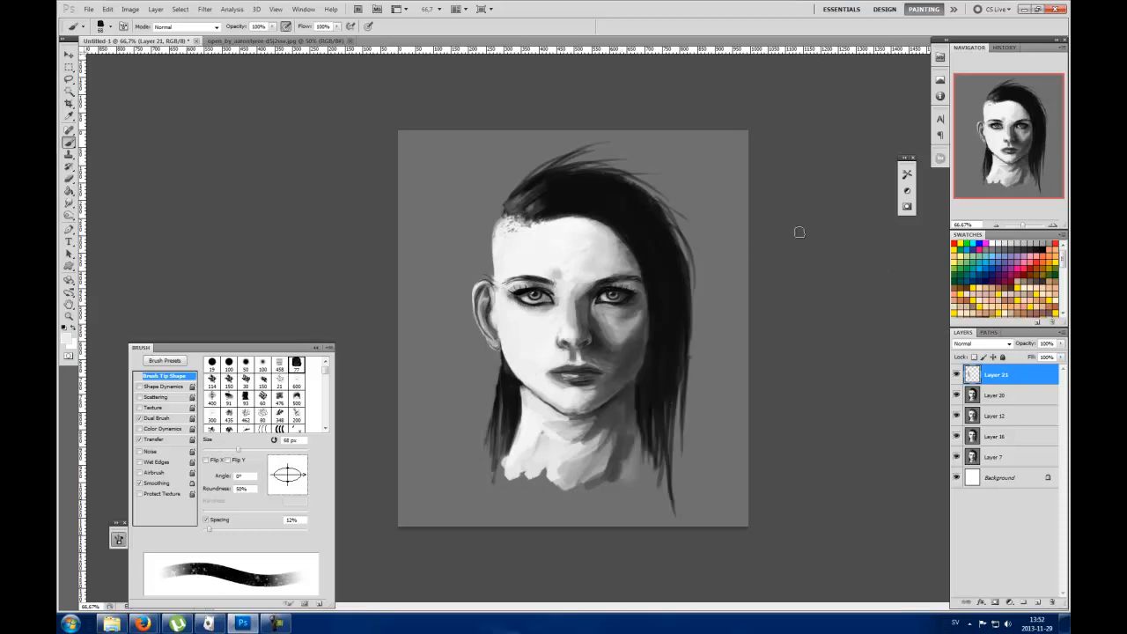
pyautogui.keyDown('alt'); pyautogui.click(613, 413); pyautogui.keyUp('alt')
pyautogui.moveTo(602, 432)
pyautogui.mouseDown()
pyautogui.moveTo(592, 477)
pyautogui.moveTo(603, 454)
pyautogui.moveTo(595, 425)
pyautogui.moveTo(611, 405)
pyautogui.moveTo(590, 427)
pyautogui.moveTo(581, 487)
pyautogui.mouseUp()
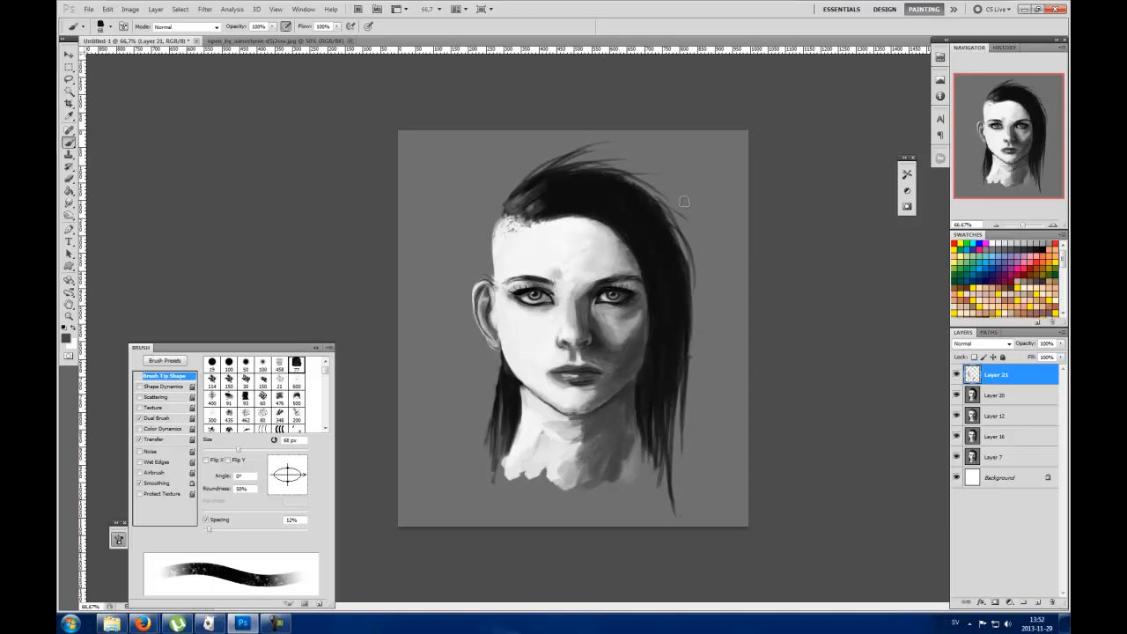
# Step: Paint a grey shadow running diagonally down the lit side of the neck from the jaw
pyautogui.keyDown('alt'); pyautogui.click(583, 469); pyautogui.keyUp('alt')
pyautogui.moveTo(530, 422)
pyautogui.mouseDown()
pyautogui.moveTo(565, 496)
pyautogui.moveTo(535, 414)
pyautogui.moveTo(559, 445)
pyautogui.mouseUp()
pyautogui.keyDown('alt'); pyautogui.click(533, 414); pyautogui.keyUp('alt')
pyautogui.keyDown('alt'); pyautogui.click(481, 264); pyautogui.keyUp('alt')
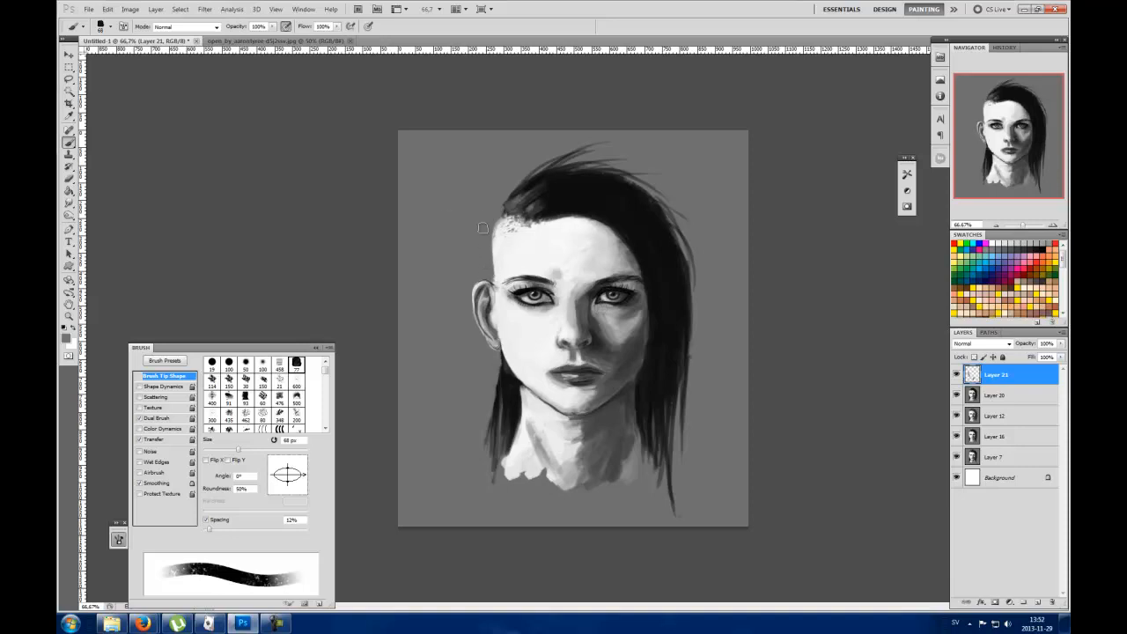
# Step: Blend the tones on the shadowed cheek below the eye with the 68 px brush
pyautogui.keyDown('alt'); pyautogui.click(612, 337); pyautogui.keyUp('alt')
pyautogui.keyDown('alt'); pyautogui.click(621, 324); pyautogui.keyUp('alt')
pyautogui.keyDown('alt'); pyautogui.click(614, 318); pyautogui.keyUp('alt')
pyautogui.keyDown('alt'); pyautogui.click(623, 343); pyautogui.keyUp('alt')
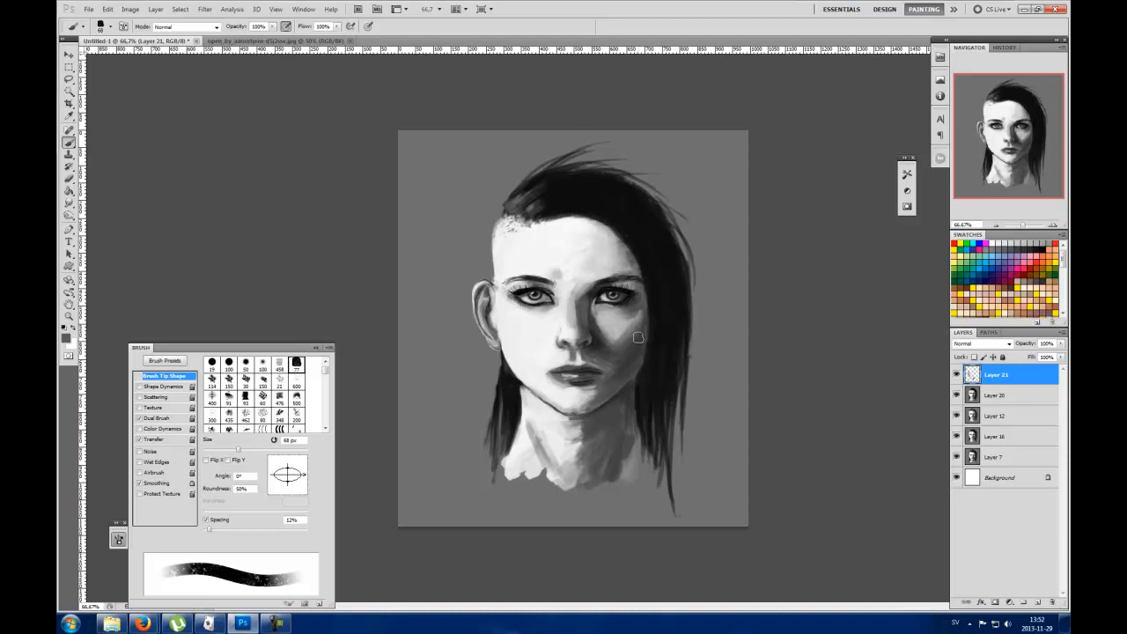
# Step: Merge the ear layer with Layer 20 and compare the merged portrait with the version beneath it
pyautogui.keyDown('shift'); pyautogui.click(996, 395); pyautogui.keyUp('shift')
pyautogui.rightClick(998, 391)
pyautogui.click(1010, 351)
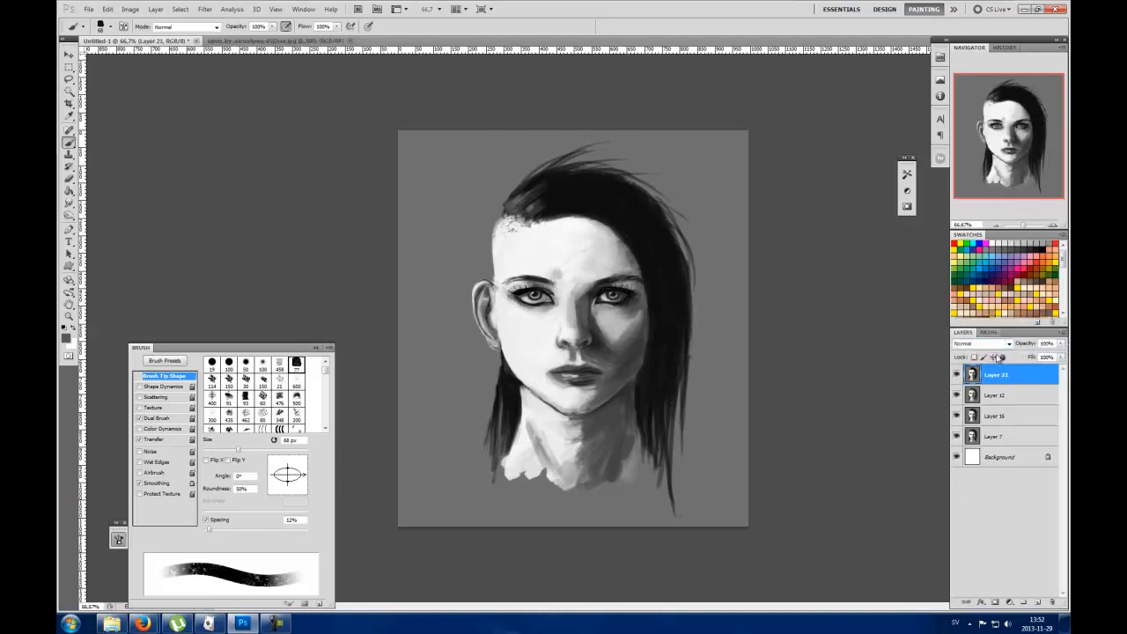
pyautogui.click(956, 374)
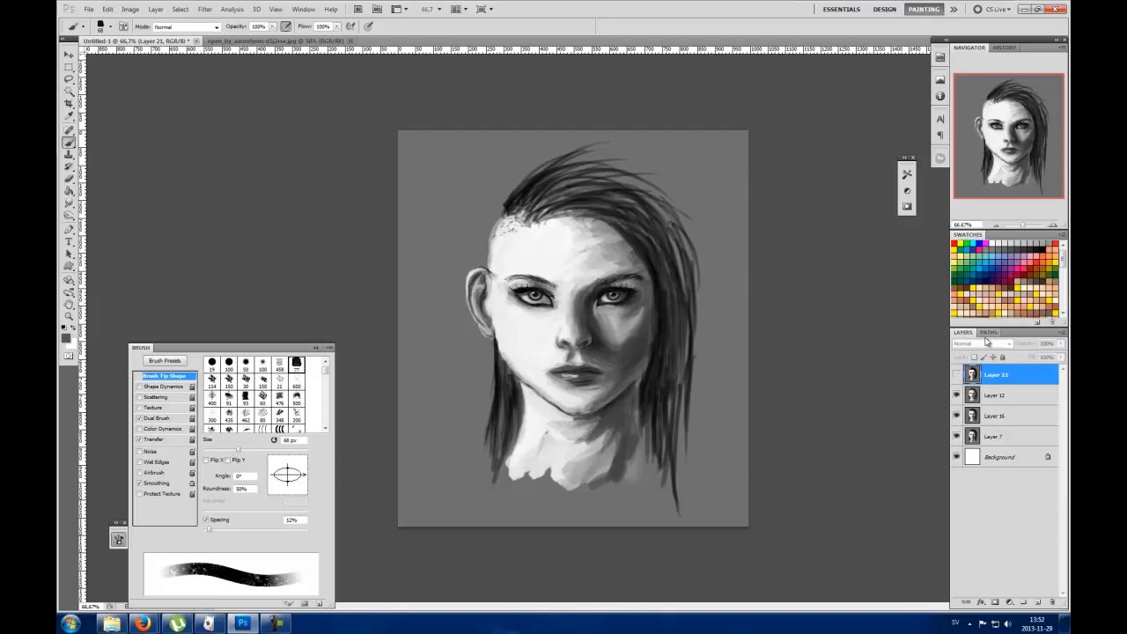
pyautogui.click(956, 374)
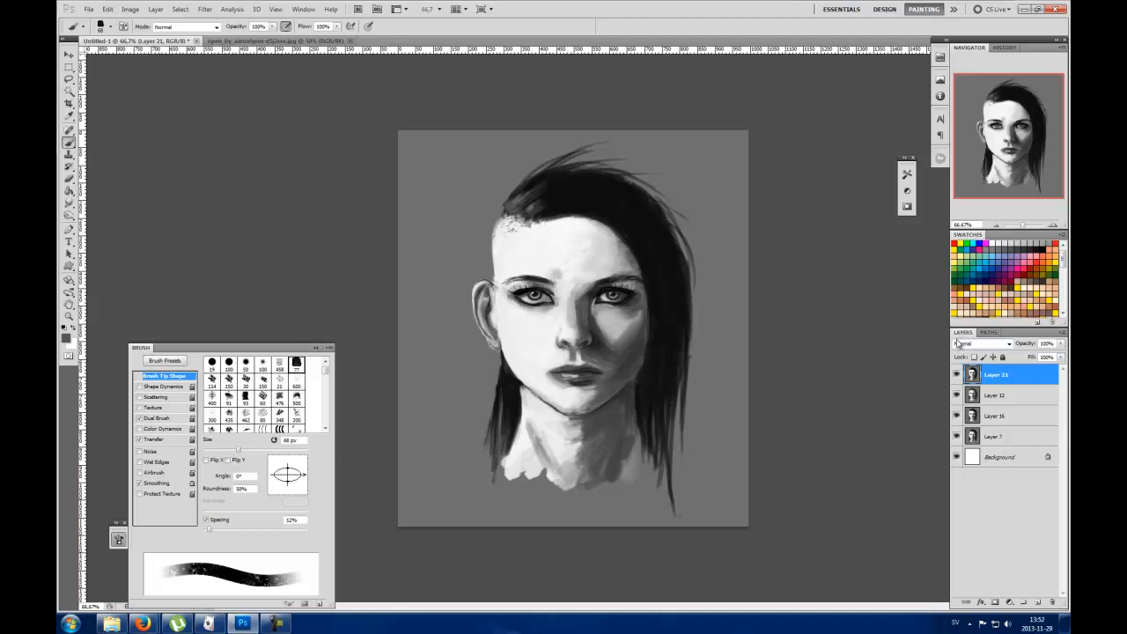
# Step: Reduce the brush to 27 px and touch up the edge between the ear and cheek with light skin tone
pyautogui.keyDown('alt'); pyautogui.click(483, 253); pyautogui.keyUp('alt')
pyautogui.rightClick(484, 261)
pyautogui.click(512, 277)
pyautogui.click(340, 240)
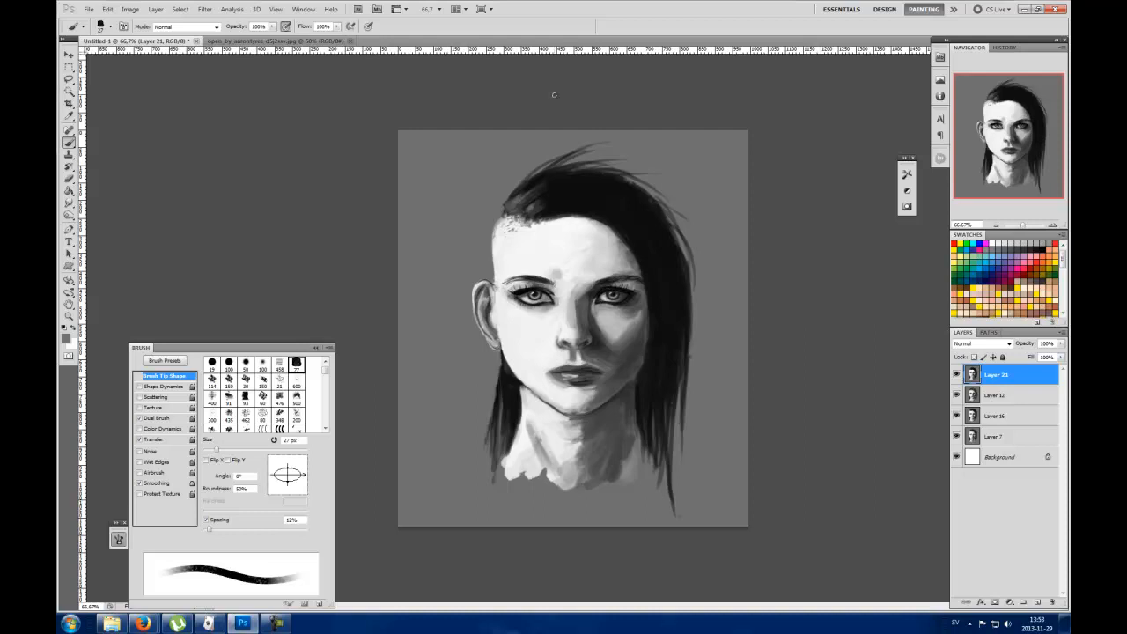
pyautogui.keyDown('alt'); pyautogui.click(510, 319); pyautogui.keyUp('alt')
pyautogui.moveTo(493, 335); pyautogui.dragTo(495, 328)
# Step: Compare the current portrait with its earlier versions by hiding and showing the three uppermost layers
pyautogui.moveTo(958, 376); pyautogui.dragTo(958, 419)
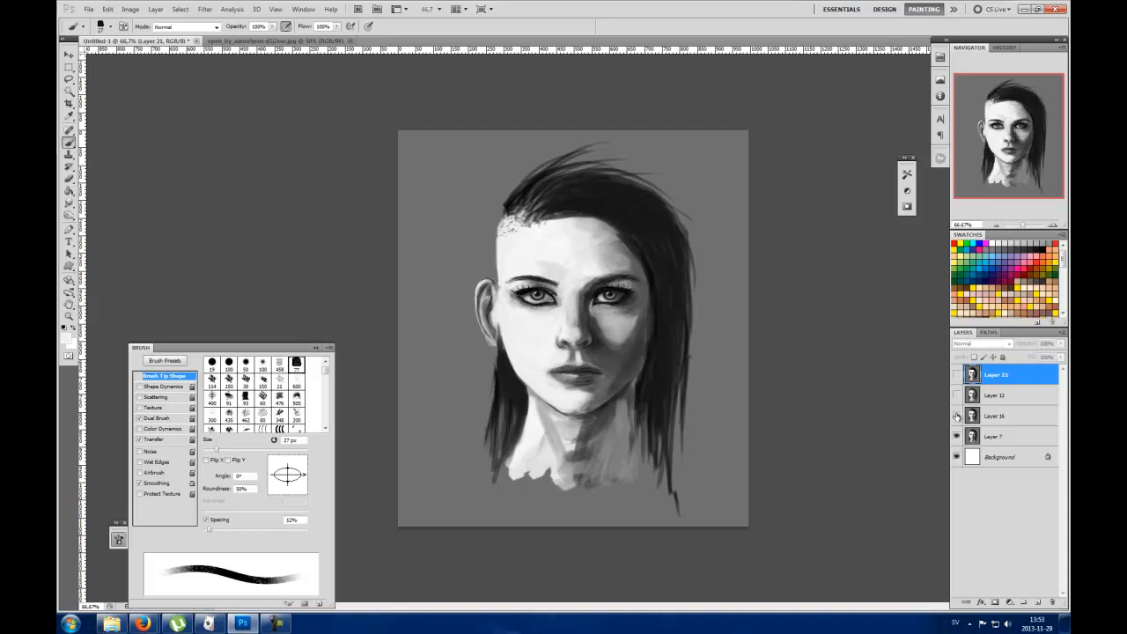
pyautogui.click(958, 417)
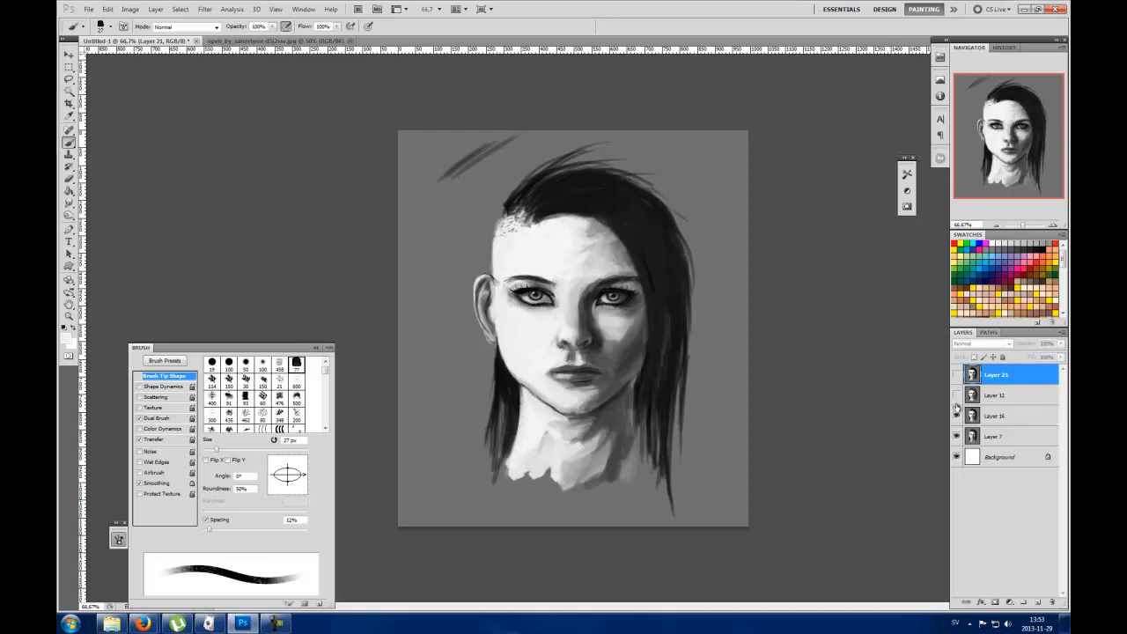
pyautogui.click(957, 397)
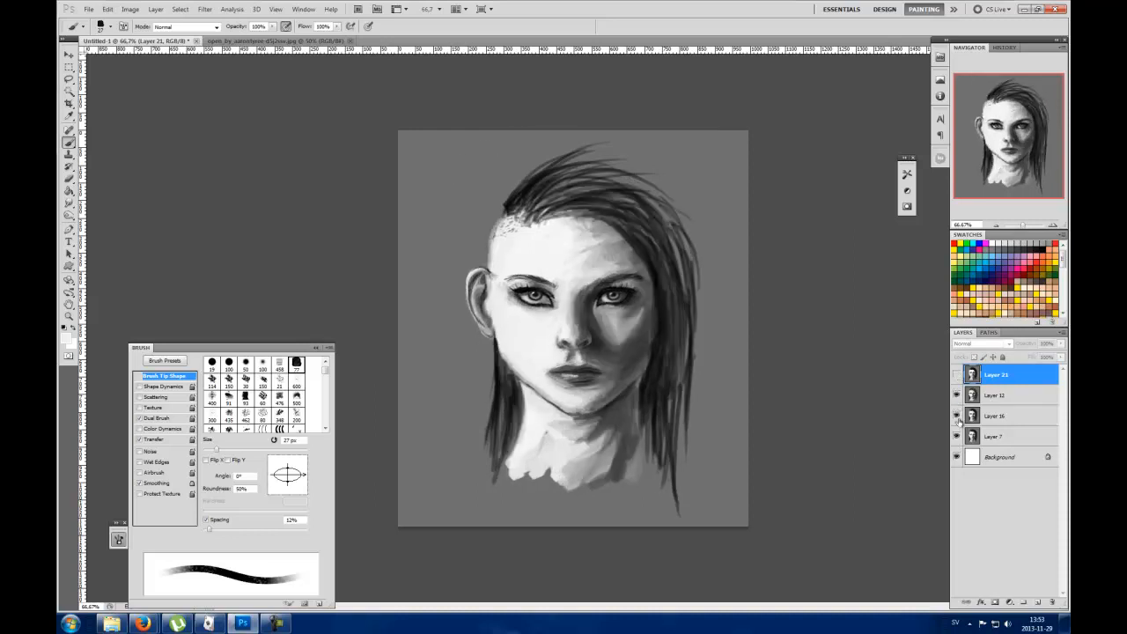
pyautogui.click(958, 375)
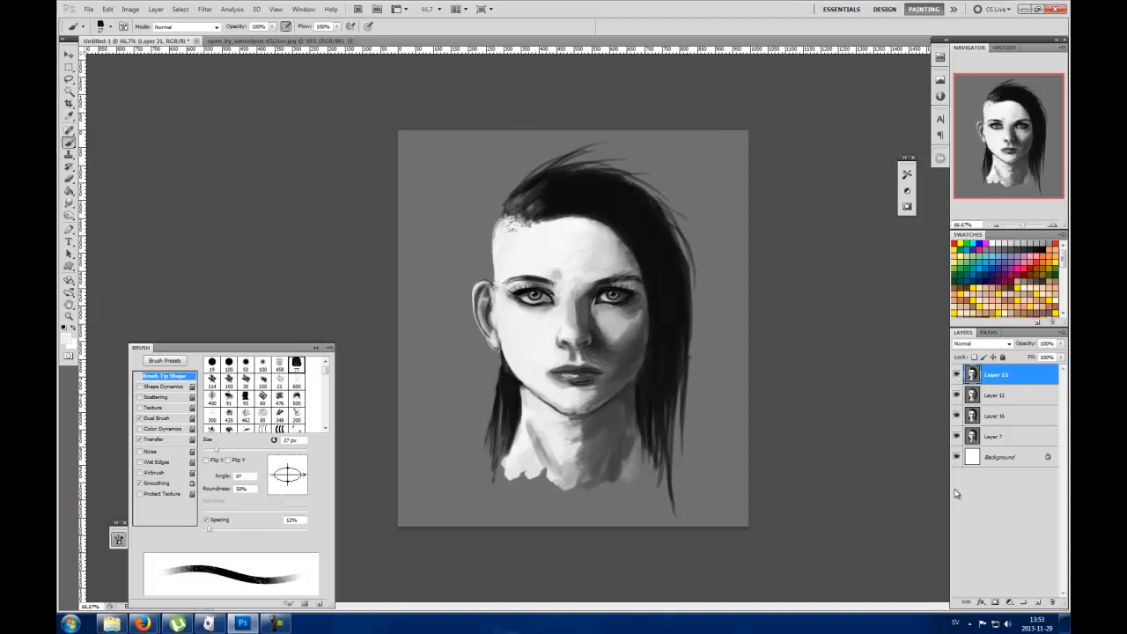